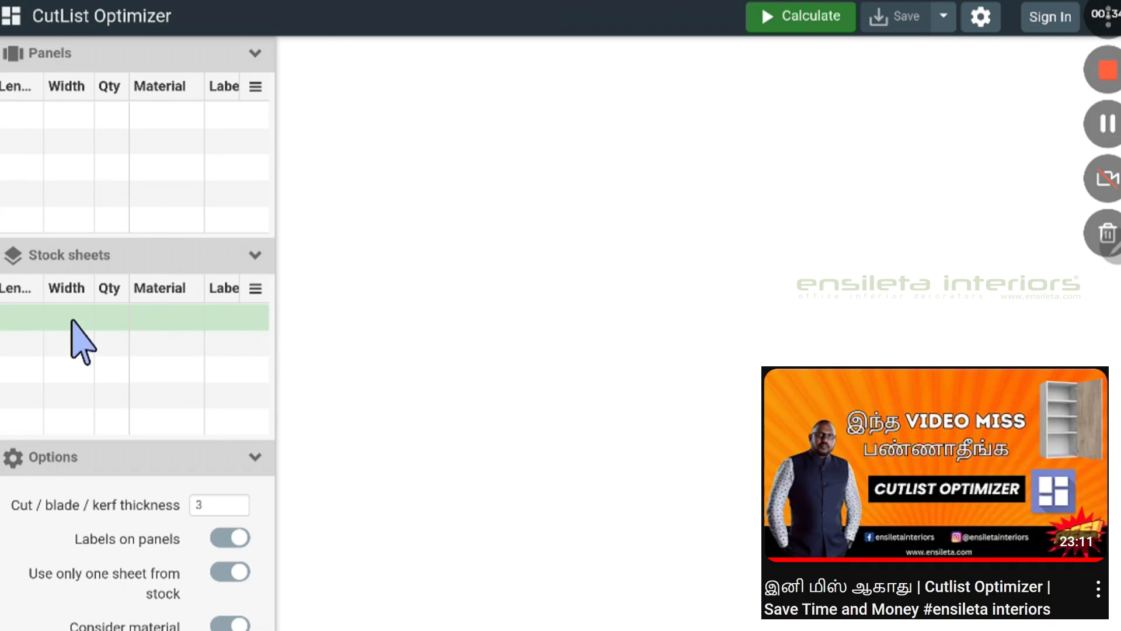
click(10, 316)
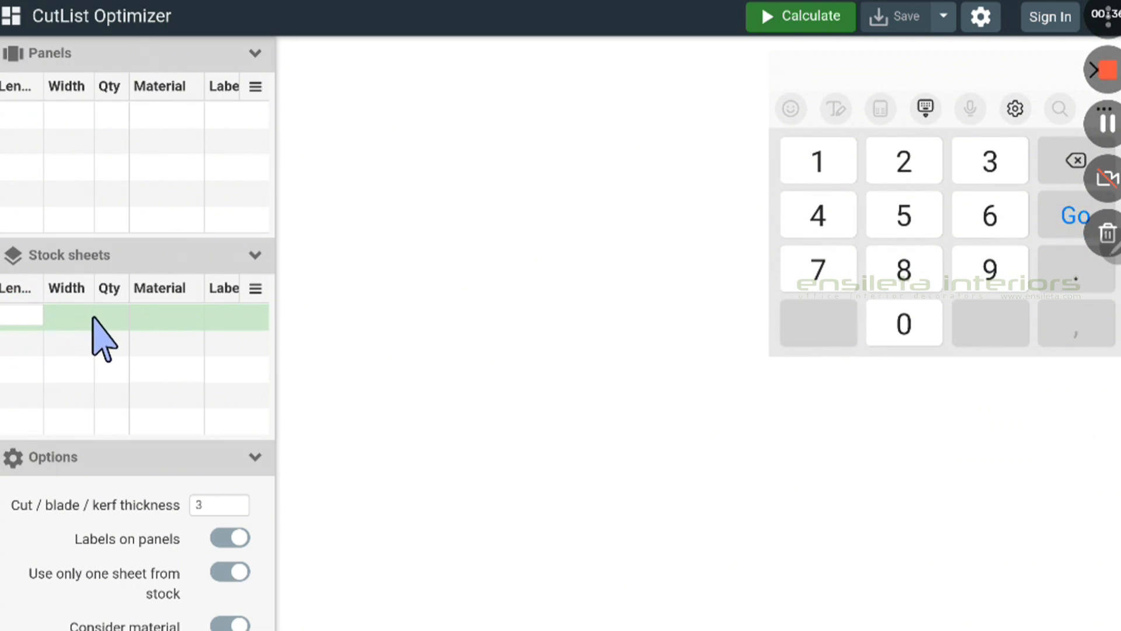
click(64, 316)
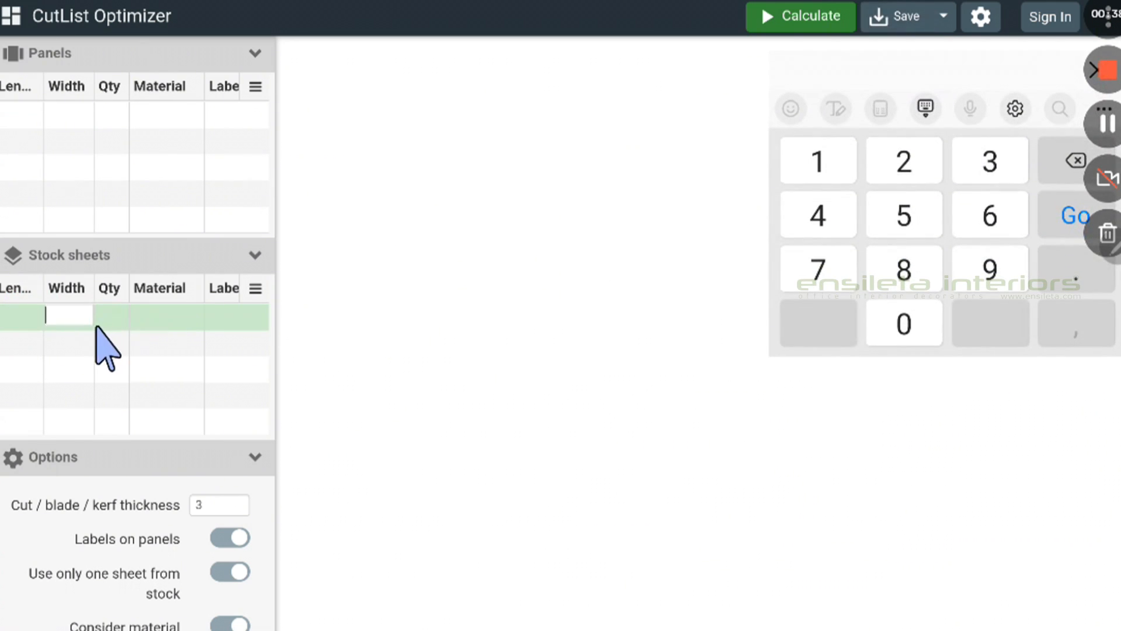
click(114, 318)
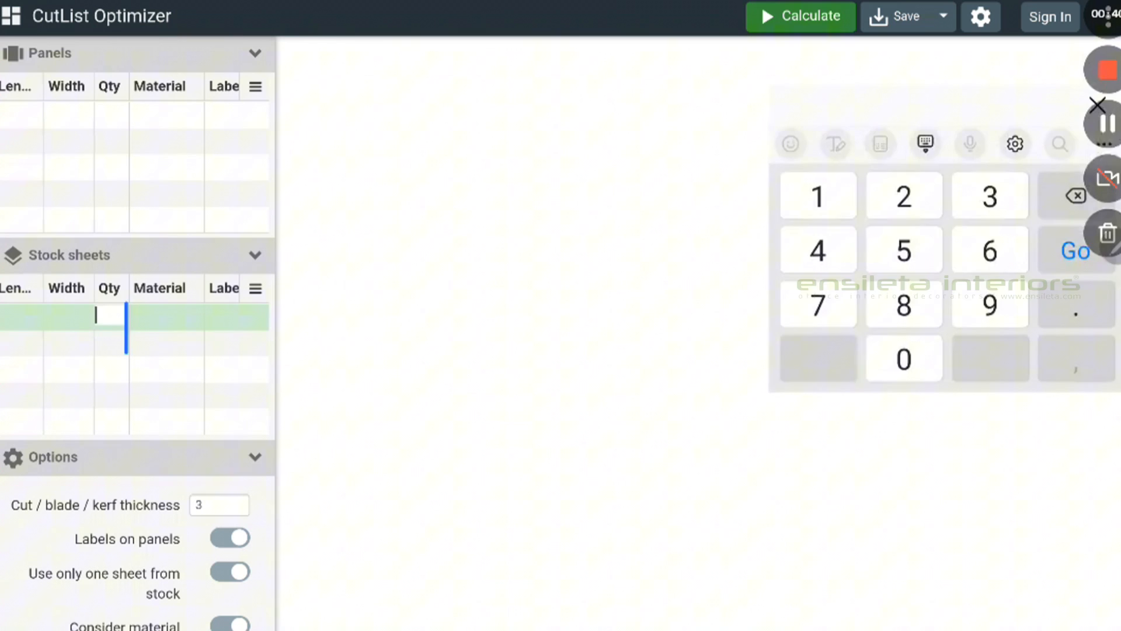
click(161, 317)
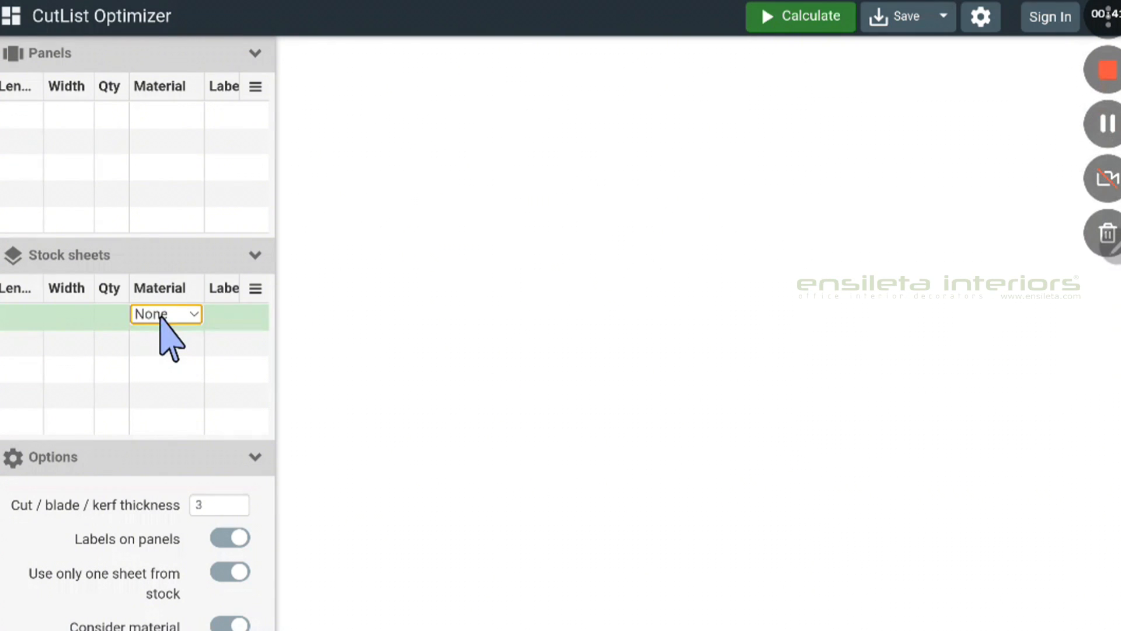
click(241, 304)
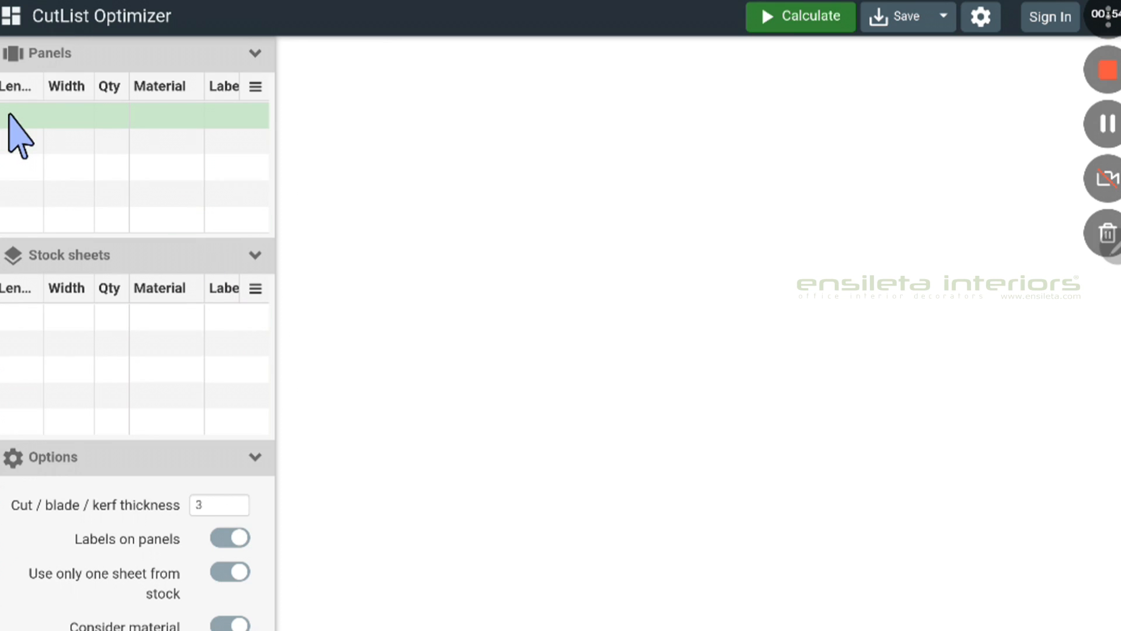
Enter the first stock sheet with length 2440, width 1220 and quantity 10.
click(17, 316)
text(2)
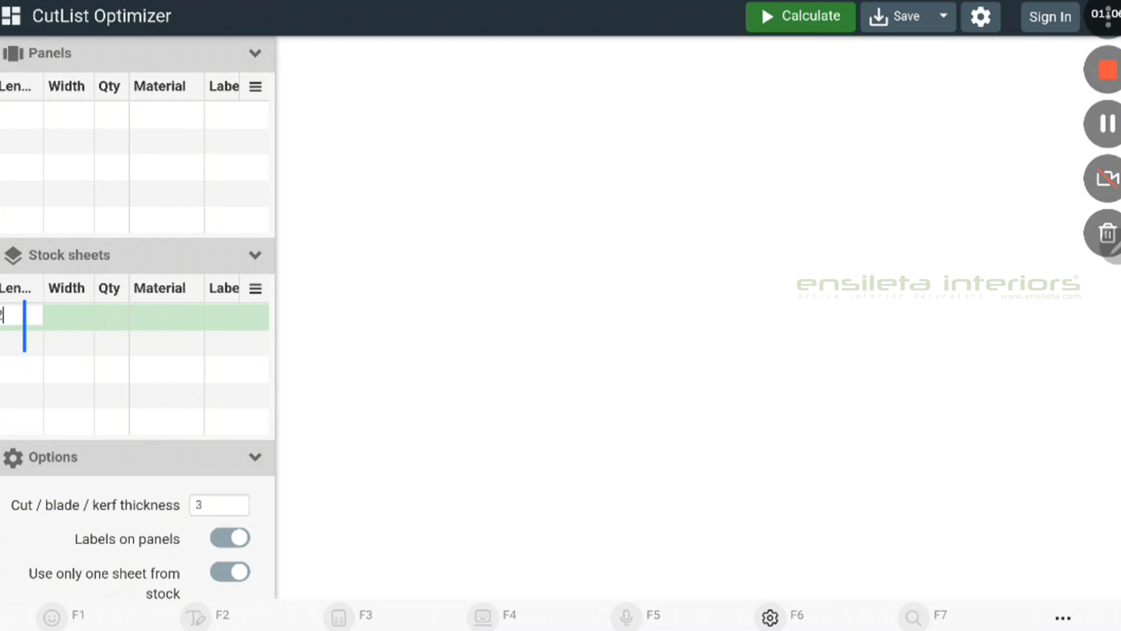
text(440)
click(64, 315)
text(12)
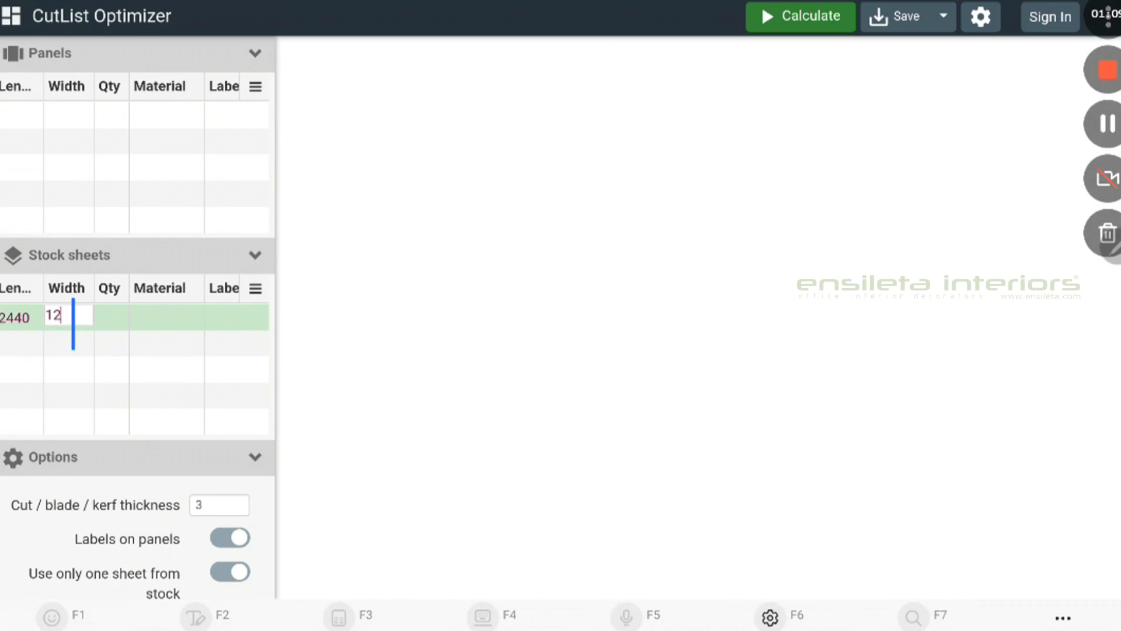
text(20)
click(110, 316)
text(10)
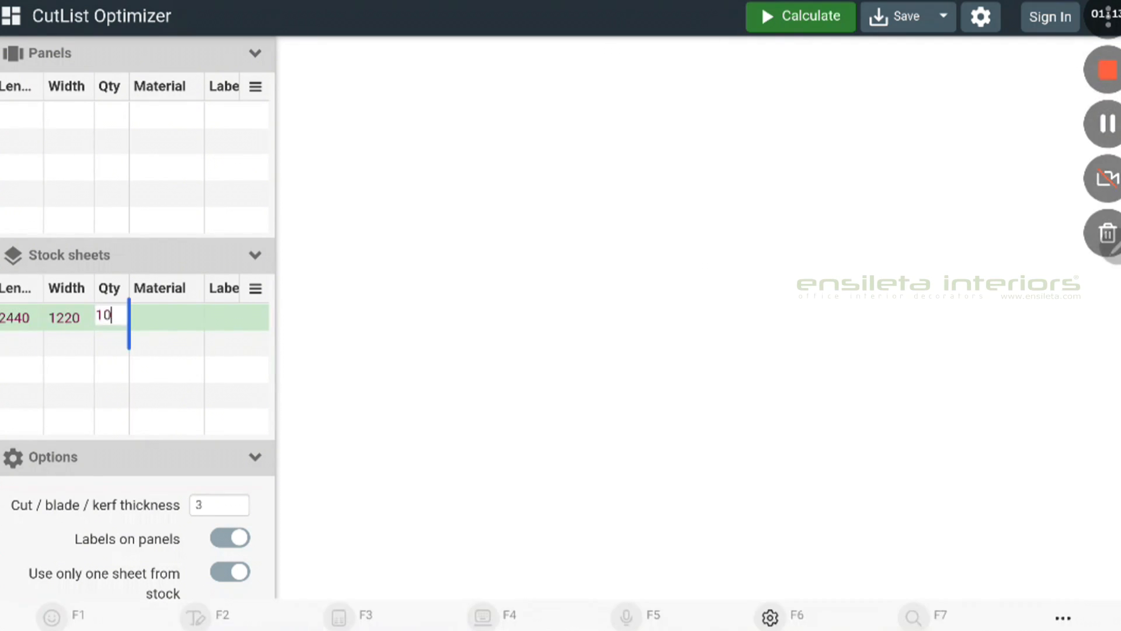
Create the material type "PLB WHITE 18MM THK" for the first stock sheet and copy its name for reuse.
click(162, 306)
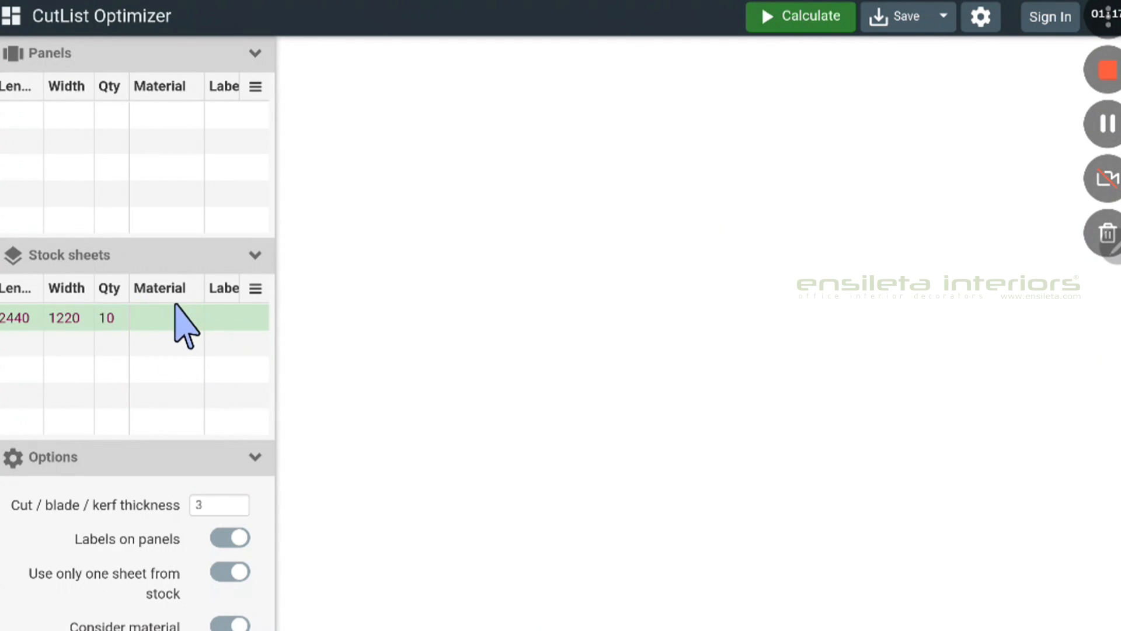
click(182, 316)
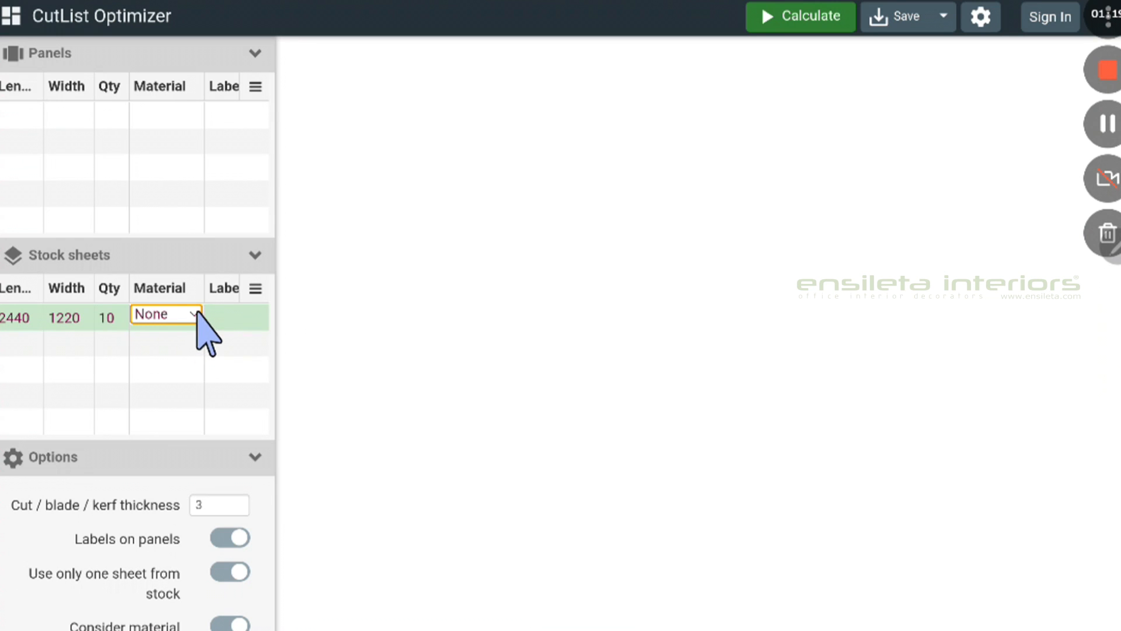
click(198, 309)
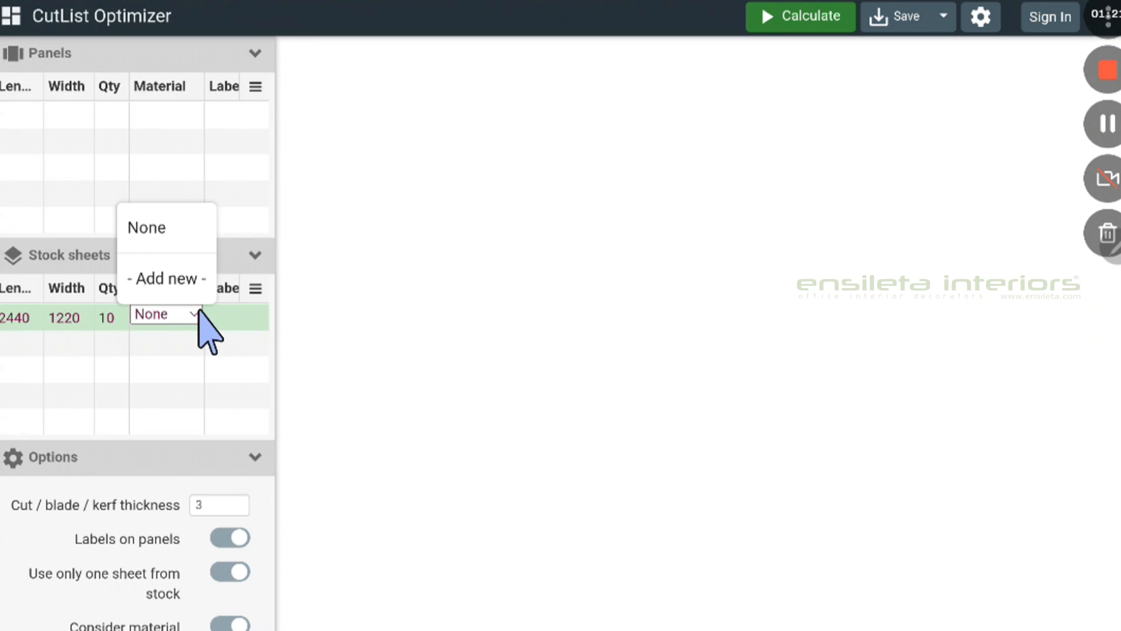
click(163, 278)
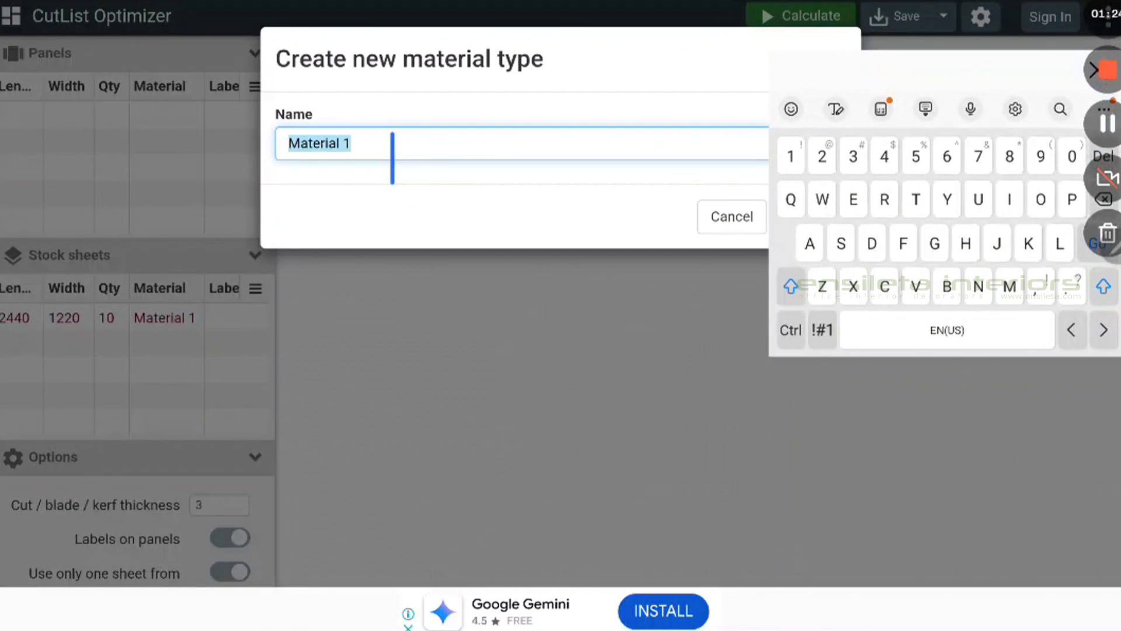
text(parti)
key(BackSpace)
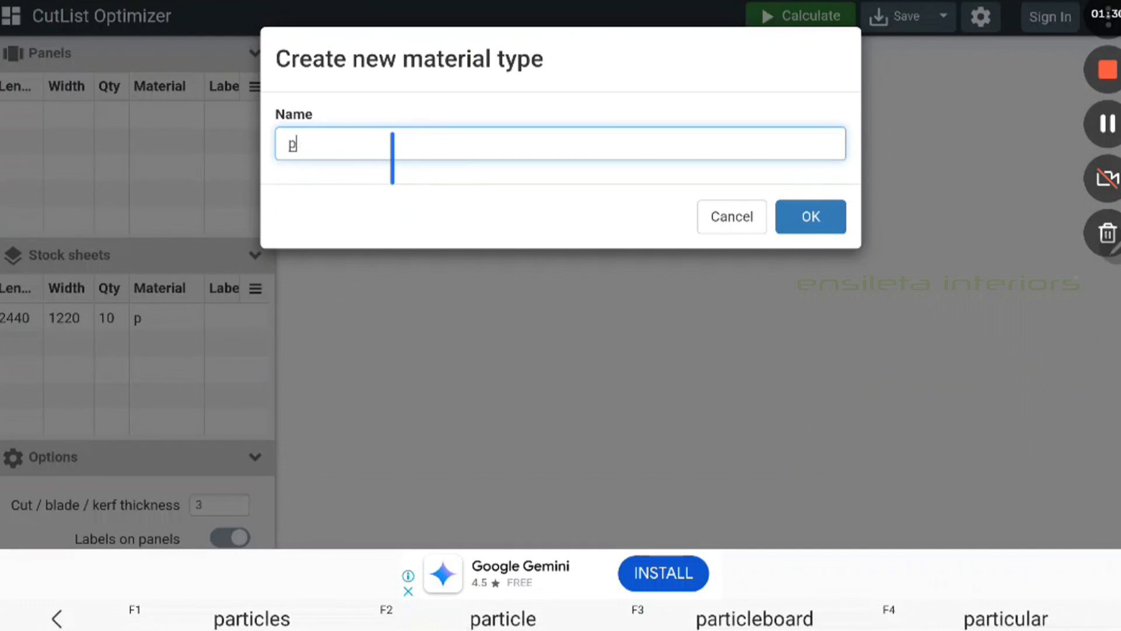
key(BackSpace)
text(PLB)
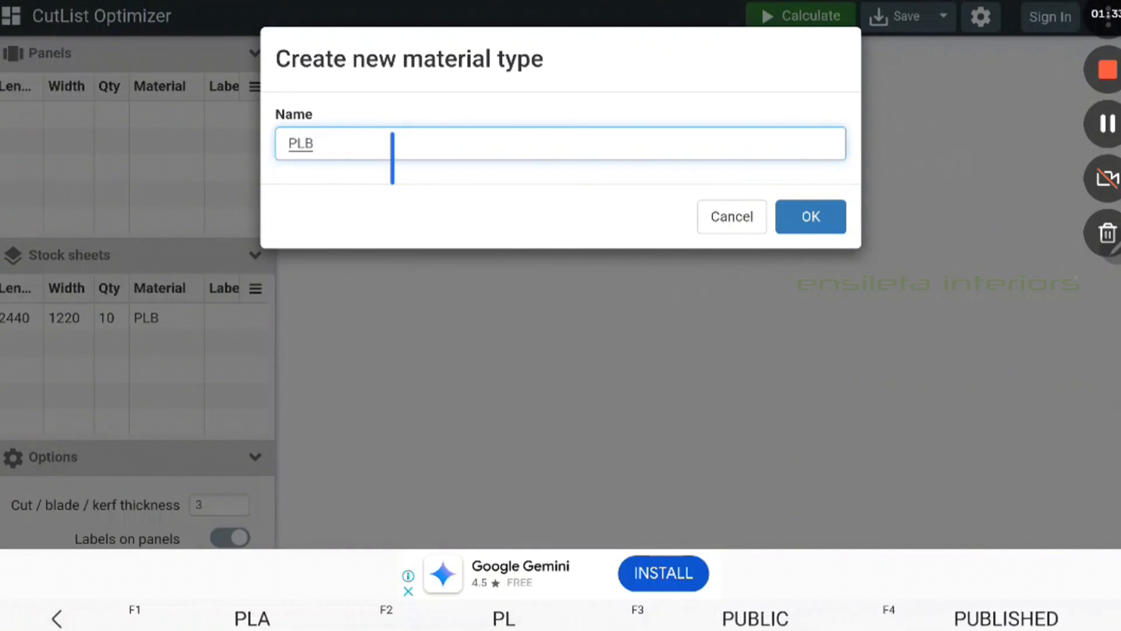
text( WHITE 18MM THI)
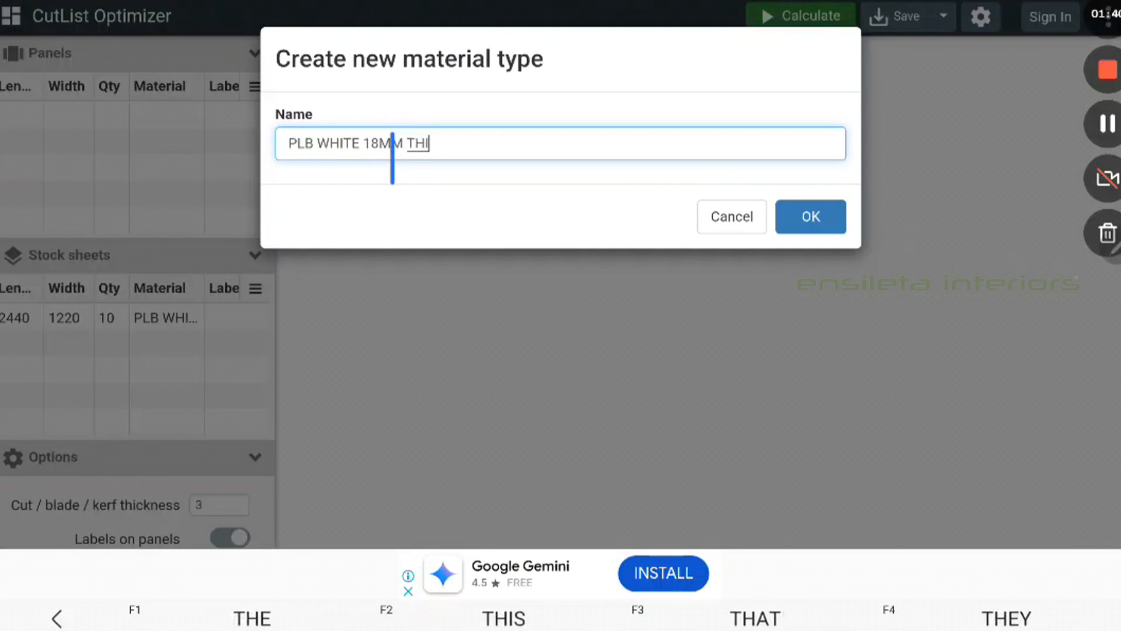
key(BackSpace)
double_click(411, 144)
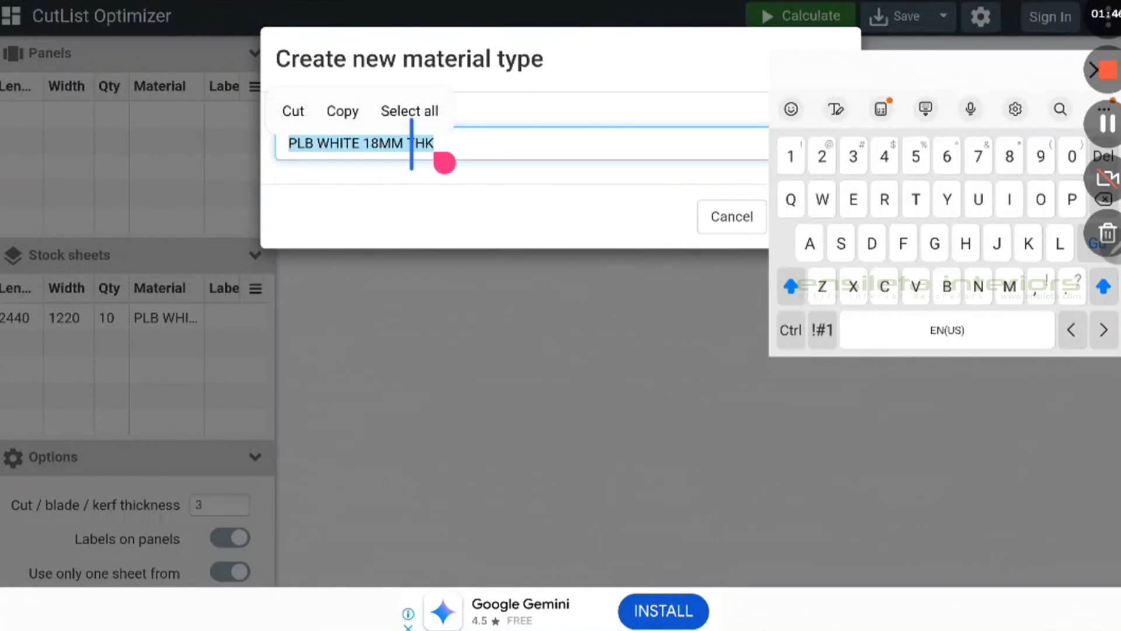
click(341, 111)
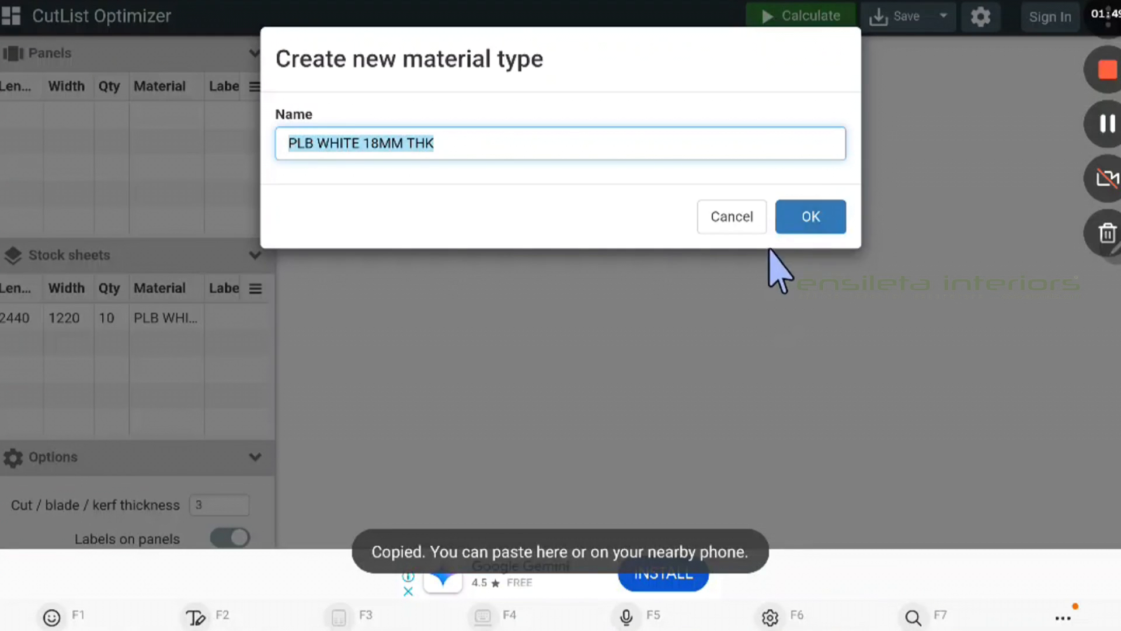
click(809, 229)
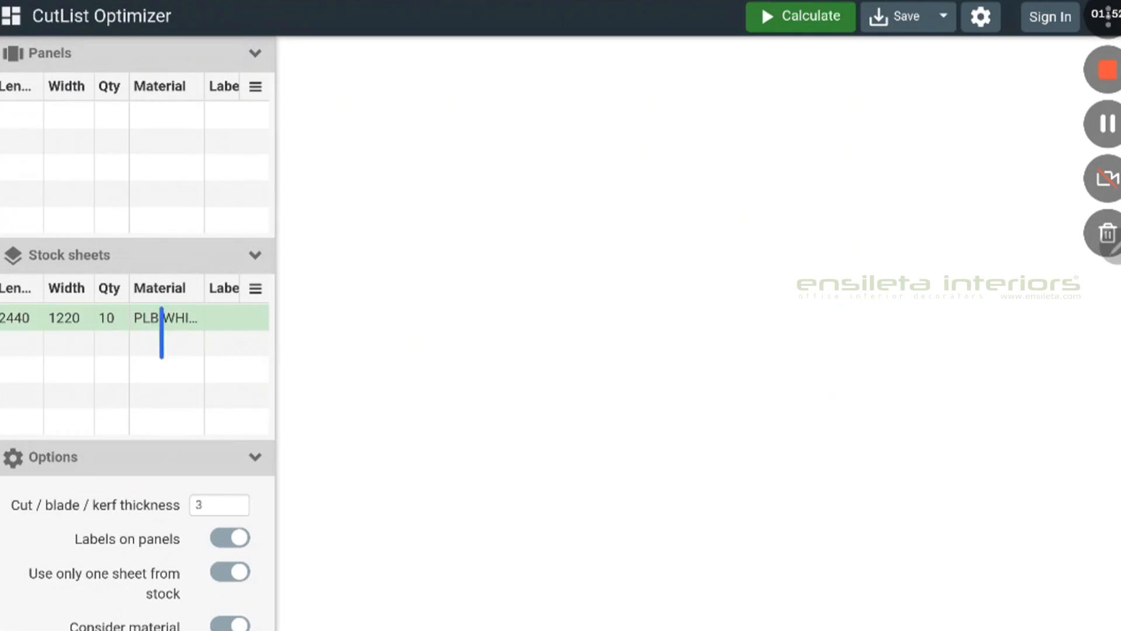
click(165, 319)
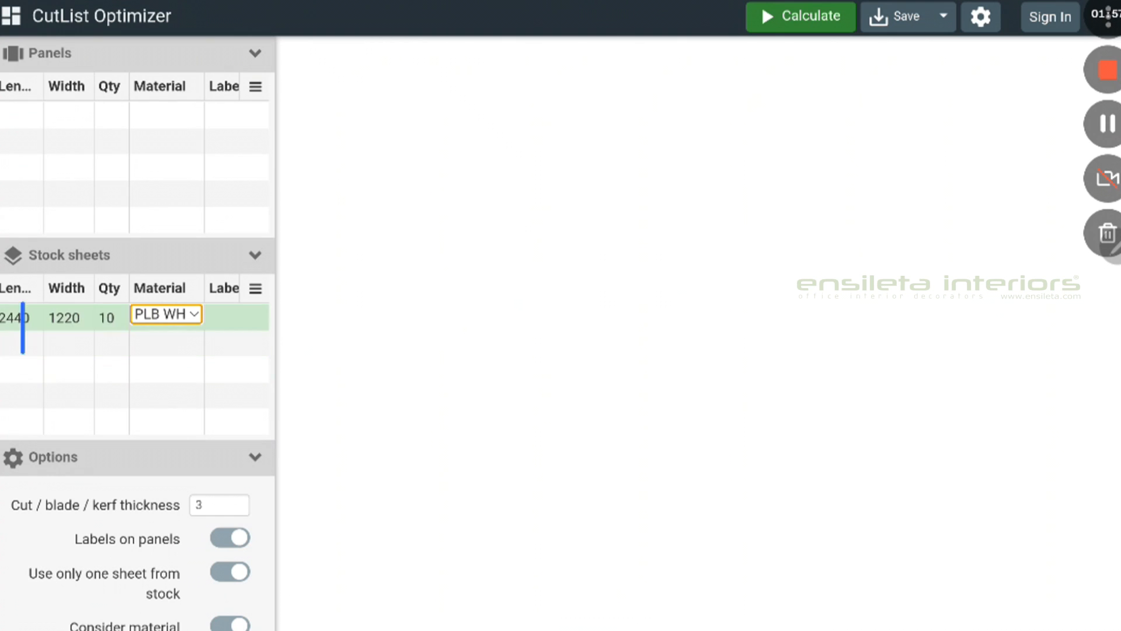
Enter a second stock sheet with length 2440, width 120 and quantity 1.
click(18, 343)
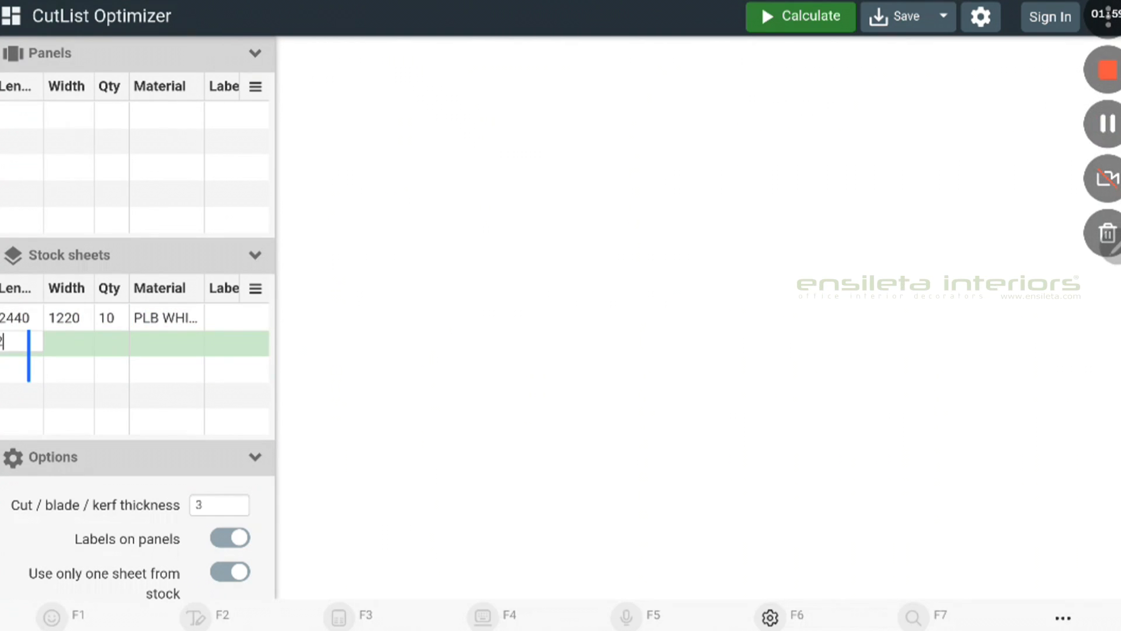
text(2440)
key(Tab)
text(12)
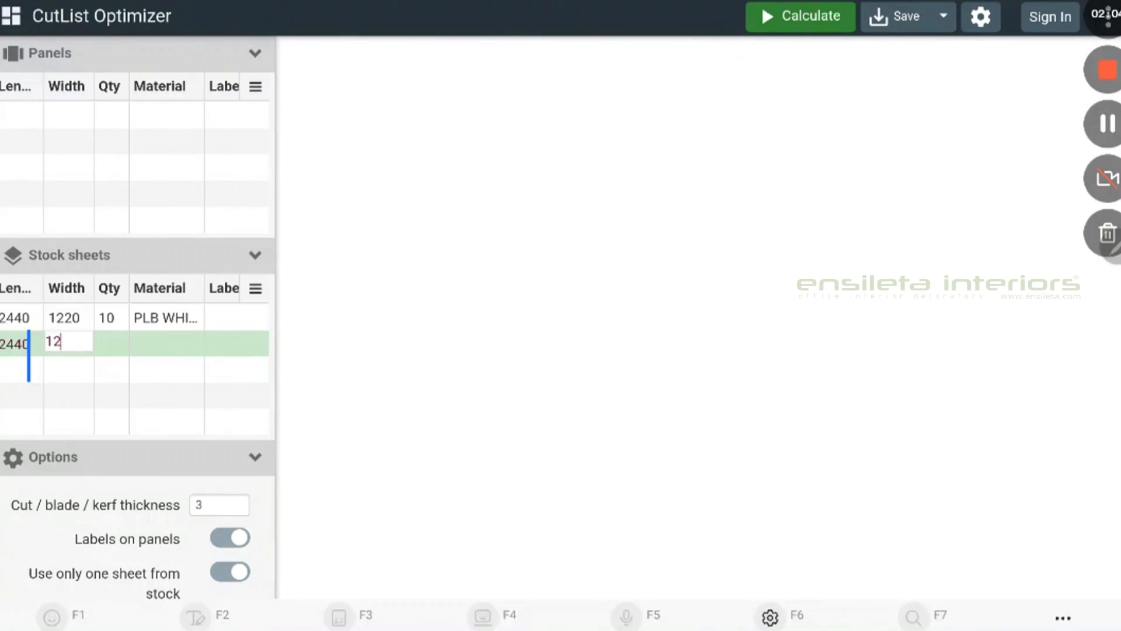
text(0)
key(Tab)
text(1)
key(Tab)
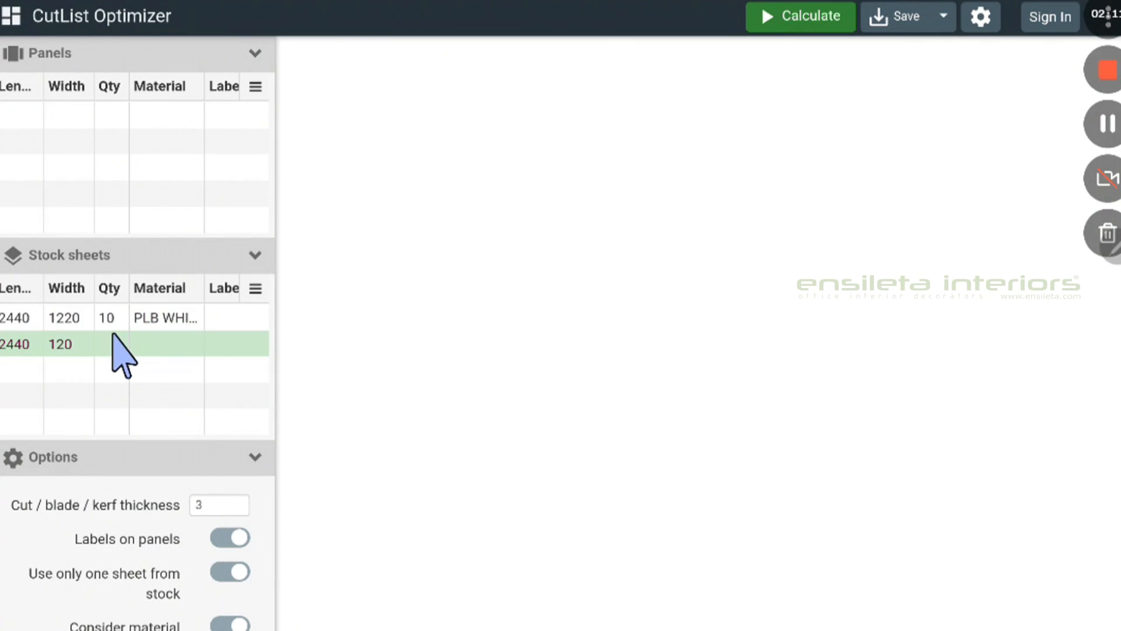
Create the material type "PLB WHITE 9MM THK" for the second stock sheet, adapting the copied 18 mm name.
click(161, 338)
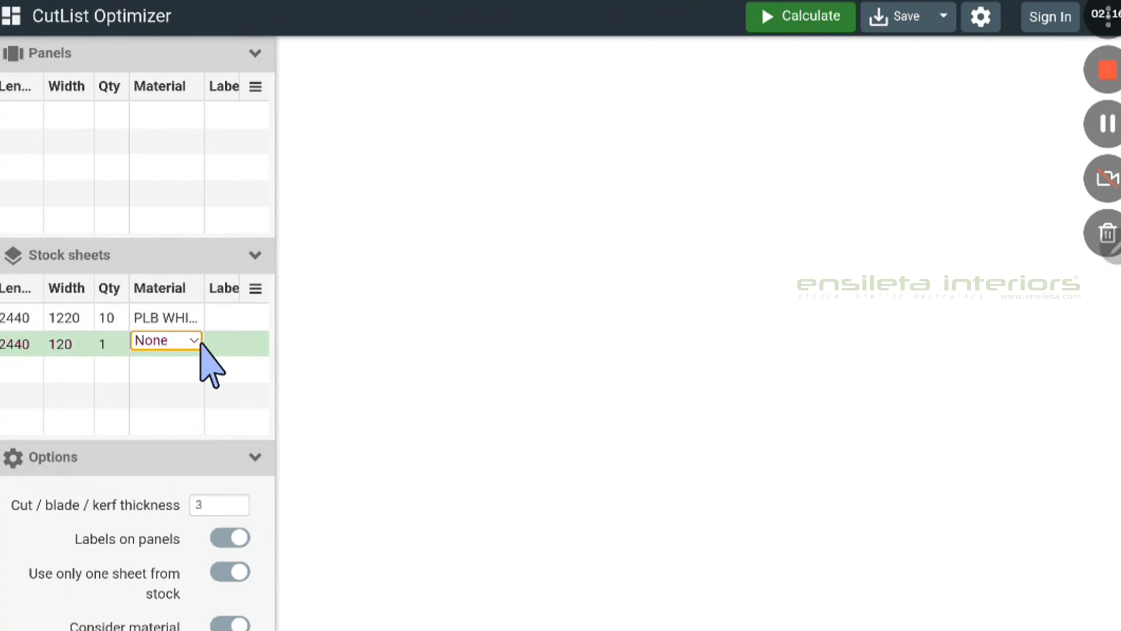
click(194, 341)
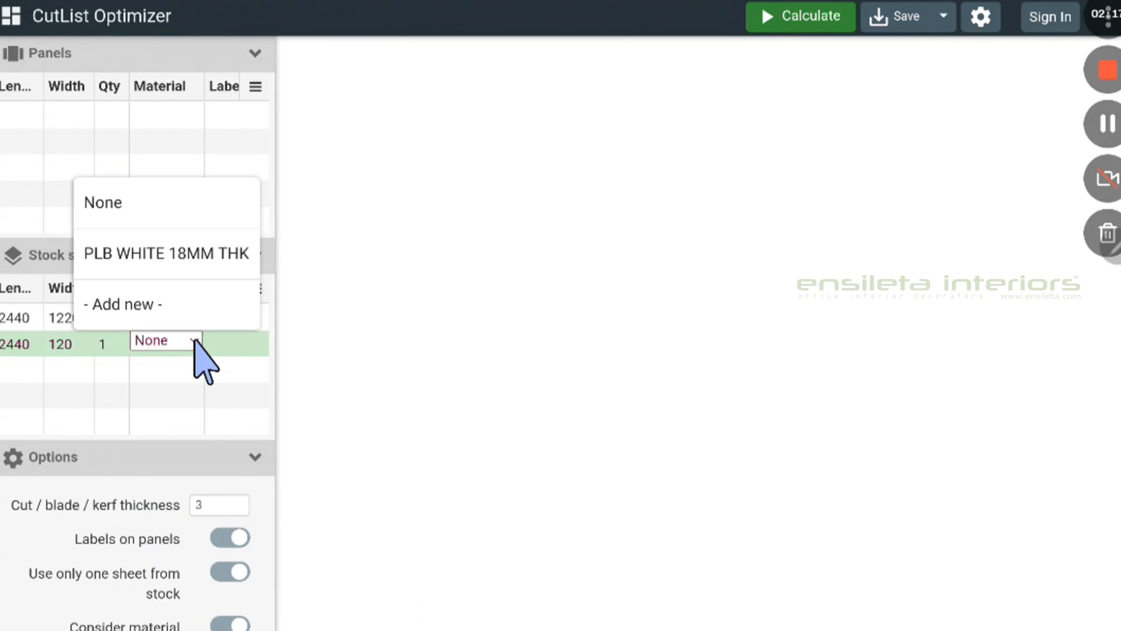
click(132, 304)
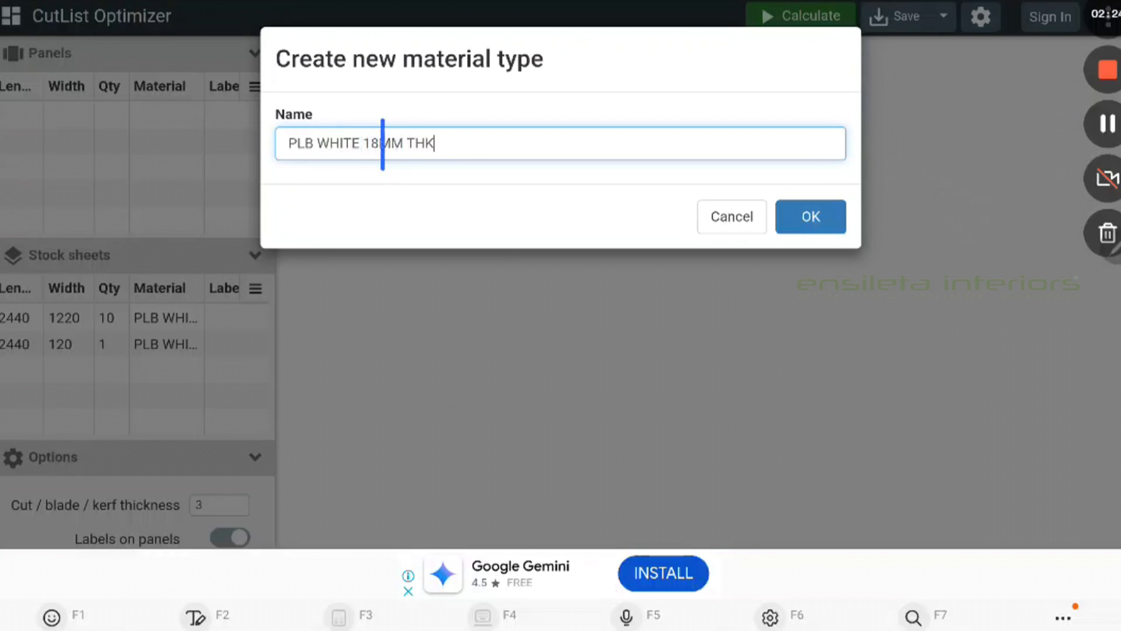
click(383, 143)
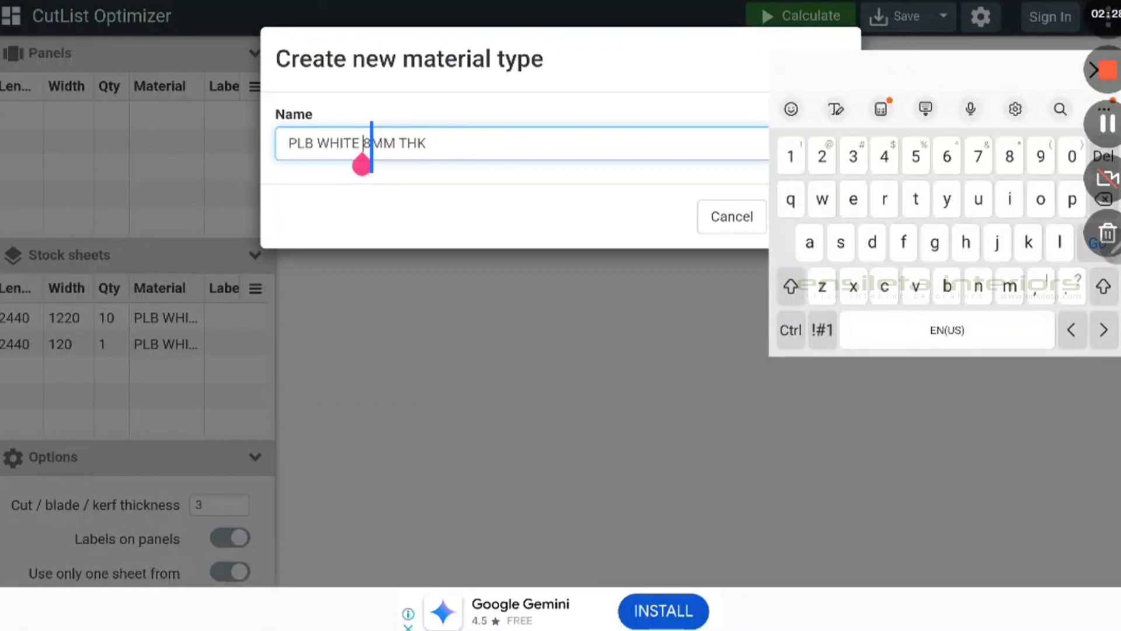
key(BackSpace)
key(BackSpace)
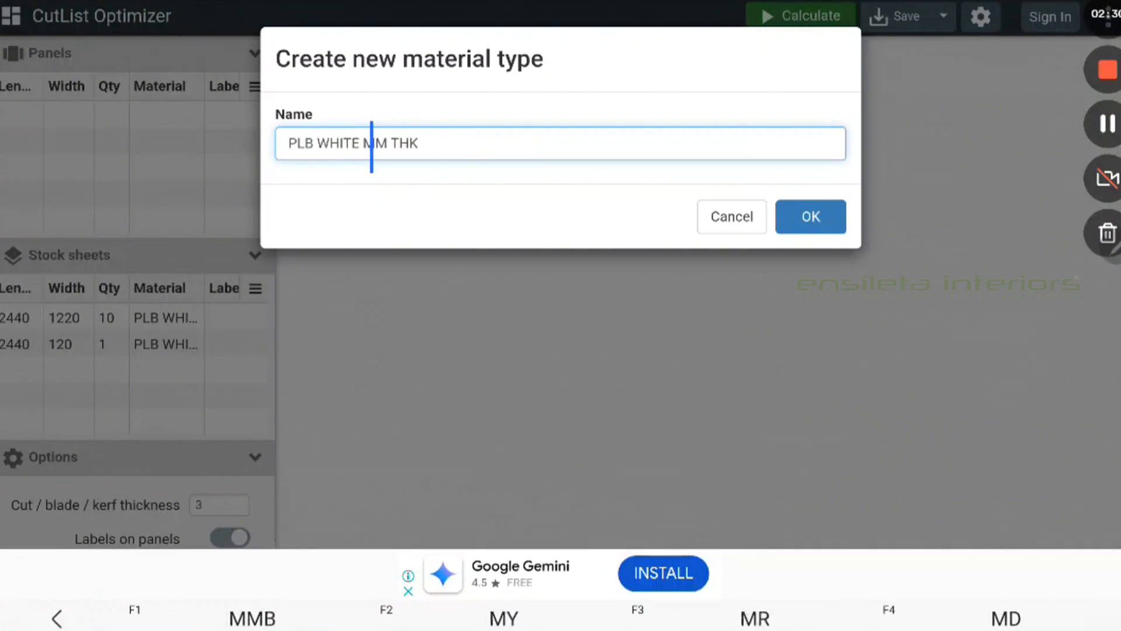
text(9)
click(809, 215)
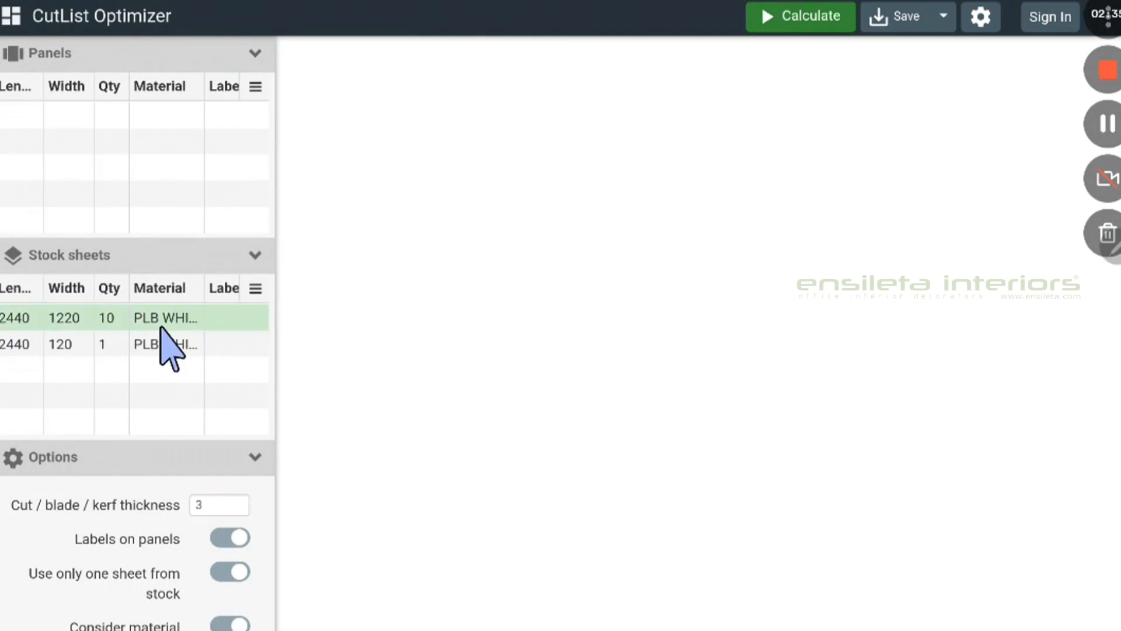
click(162, 345)
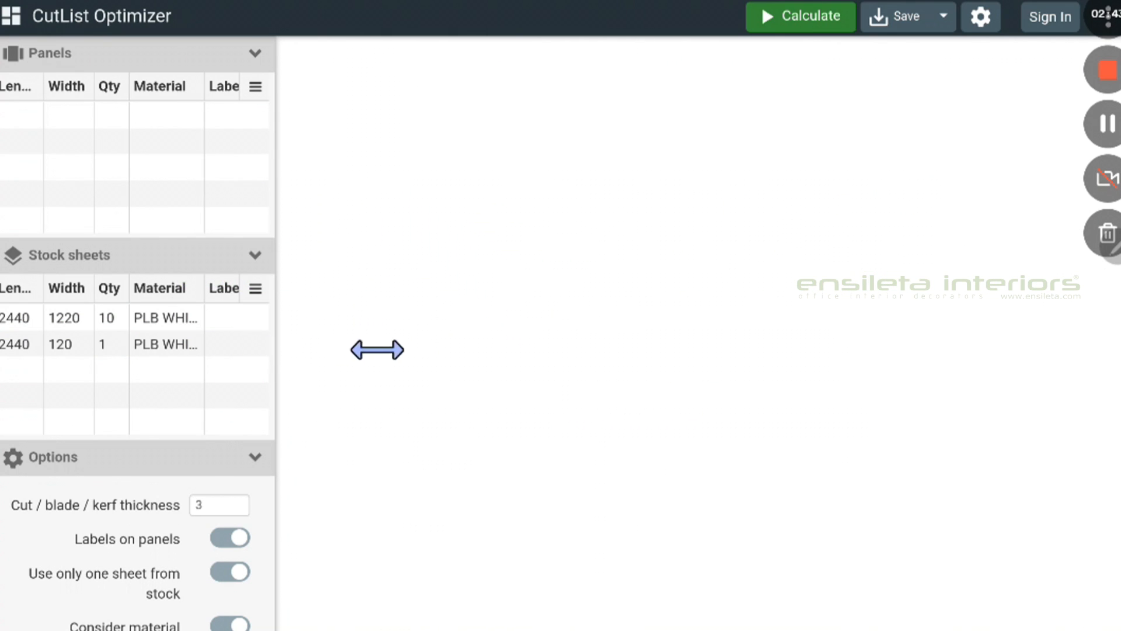
Enter the first panel with length 600, width 450 and quantity 20.
click(18, 115)
text(900)
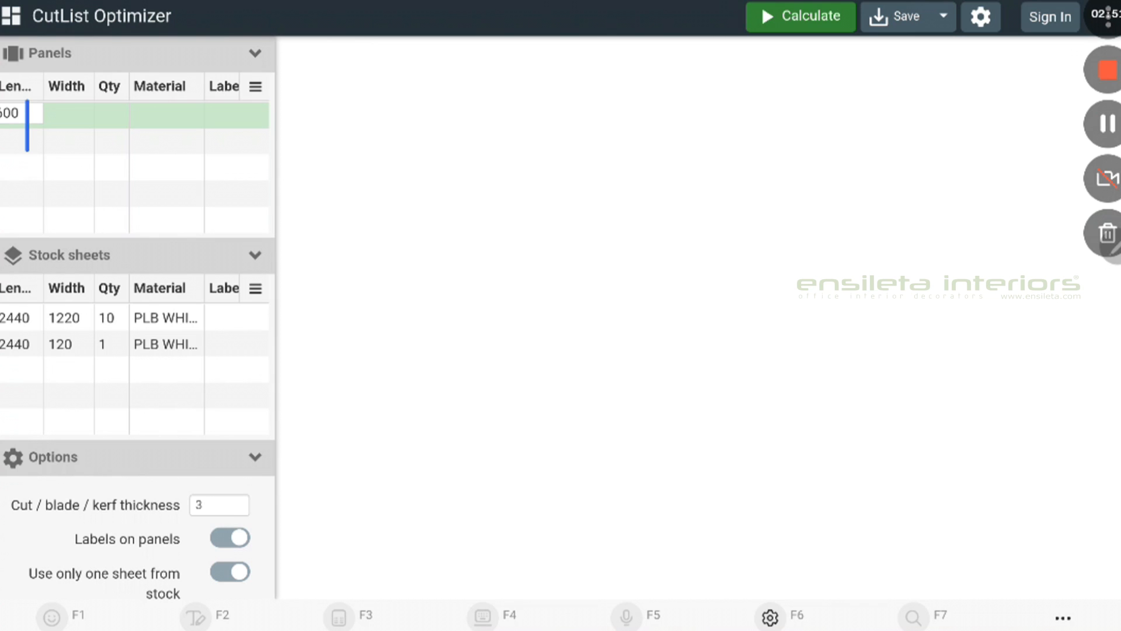
click(50, 119)
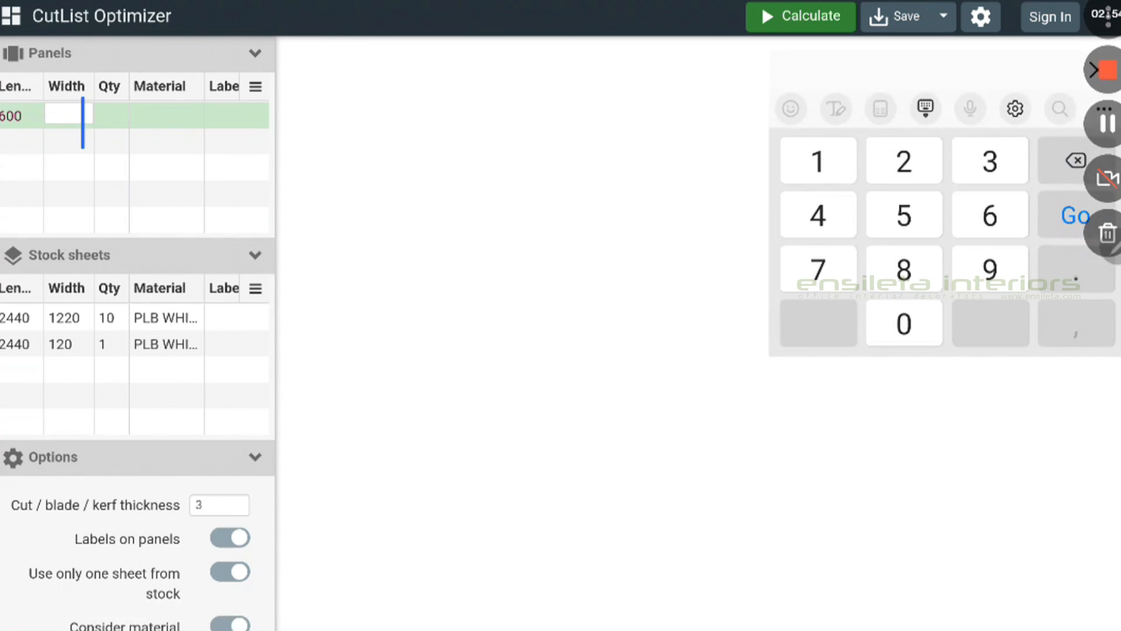
text(450)
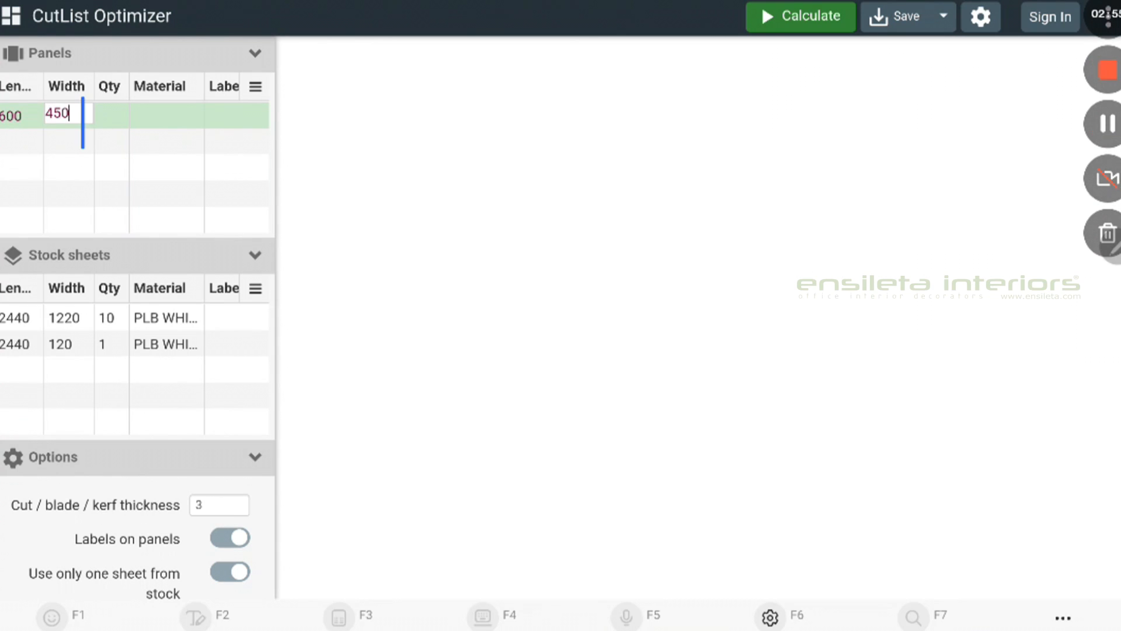
click(112, 117)
text(20)
Assign the material PLB WHITE 18MM THK to the first panel.
click(184, 98)
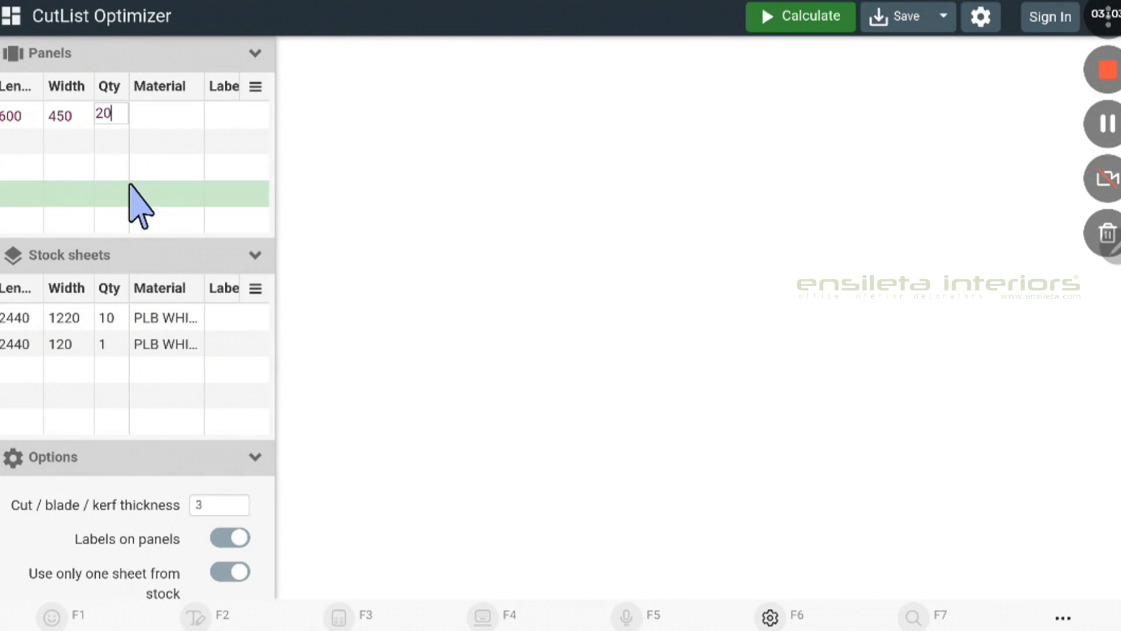
click(162, 107)
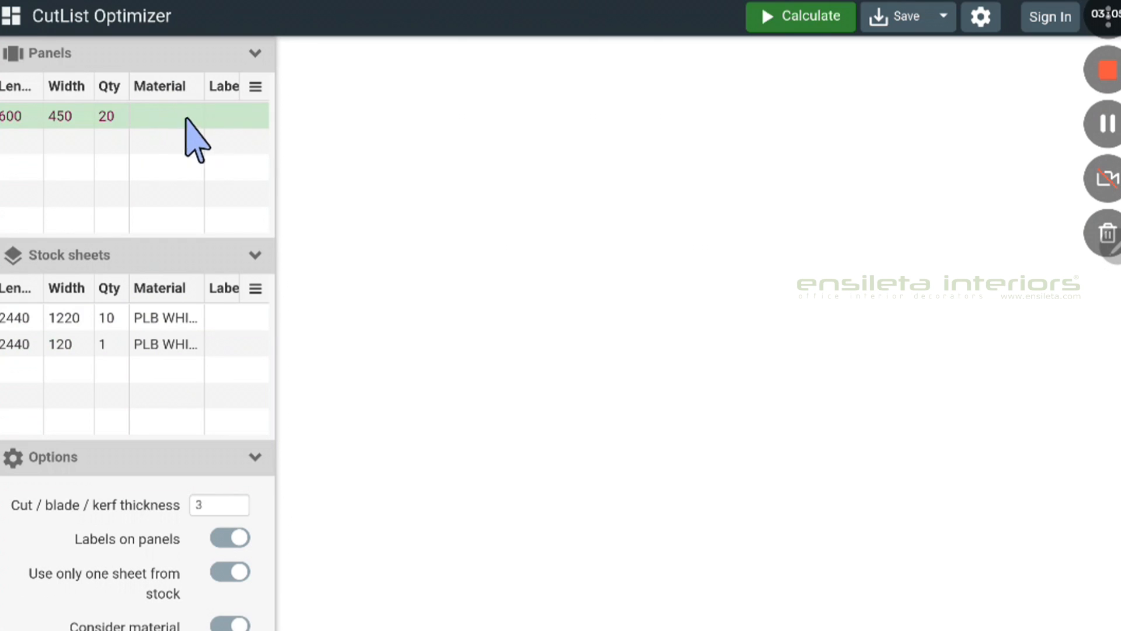
click(173, 106)
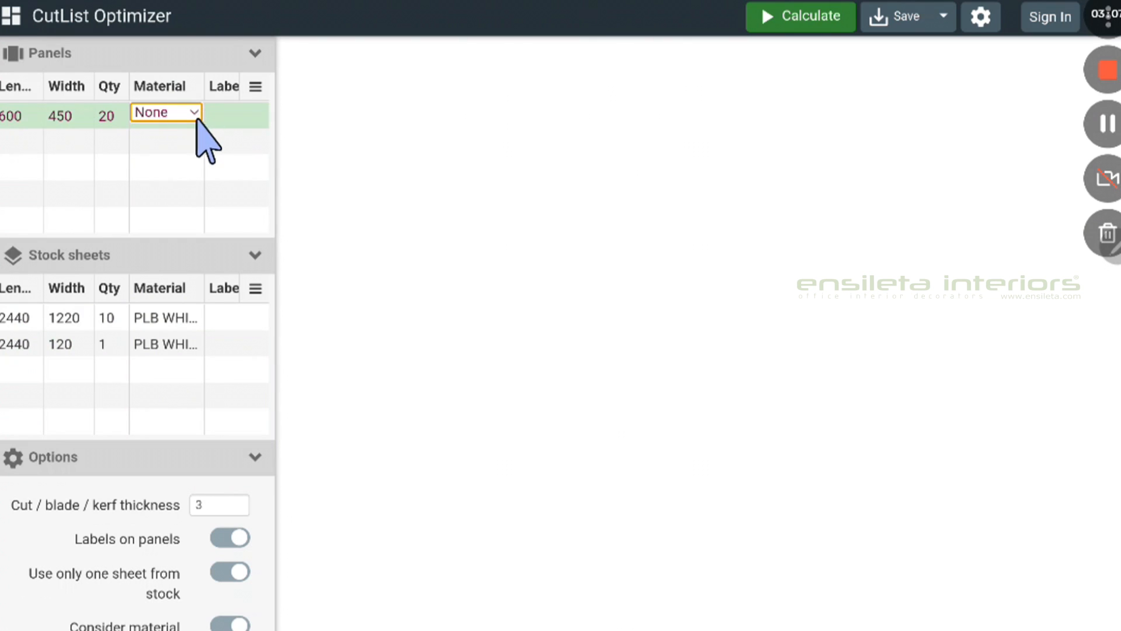
click(193, 113)
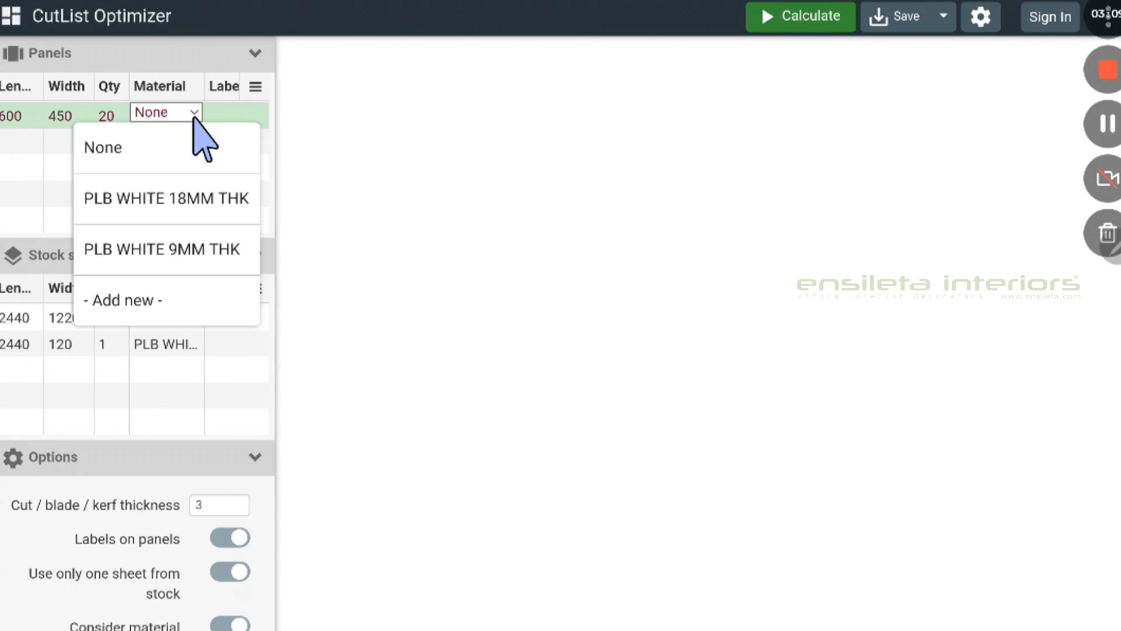
click(174, 196)
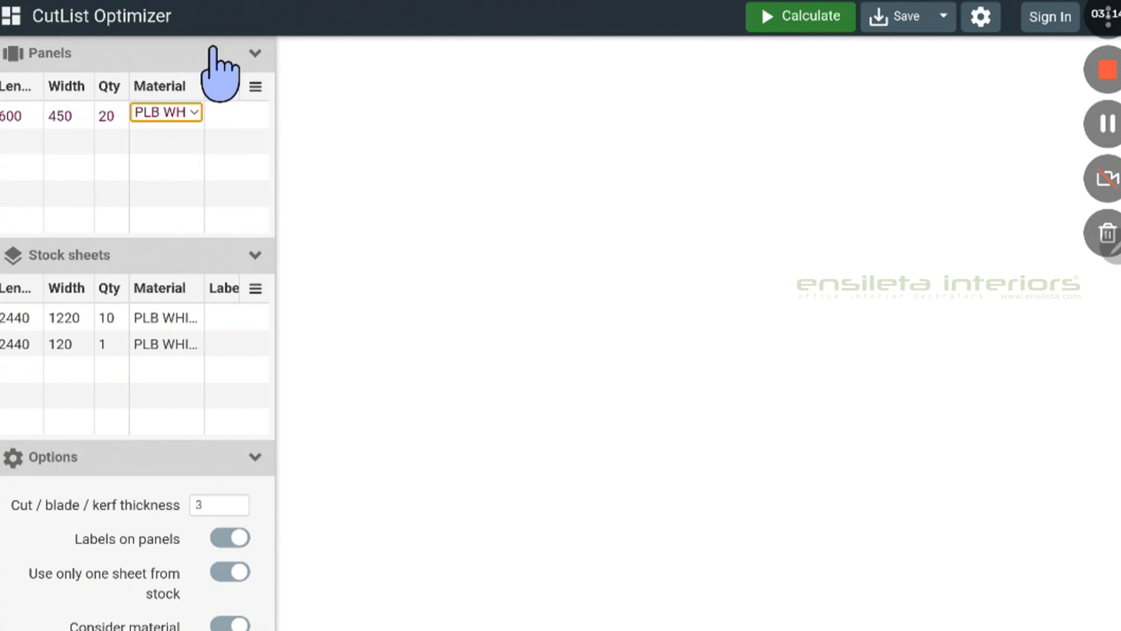
Label the first panel SHUTTER.
click(237, 116)
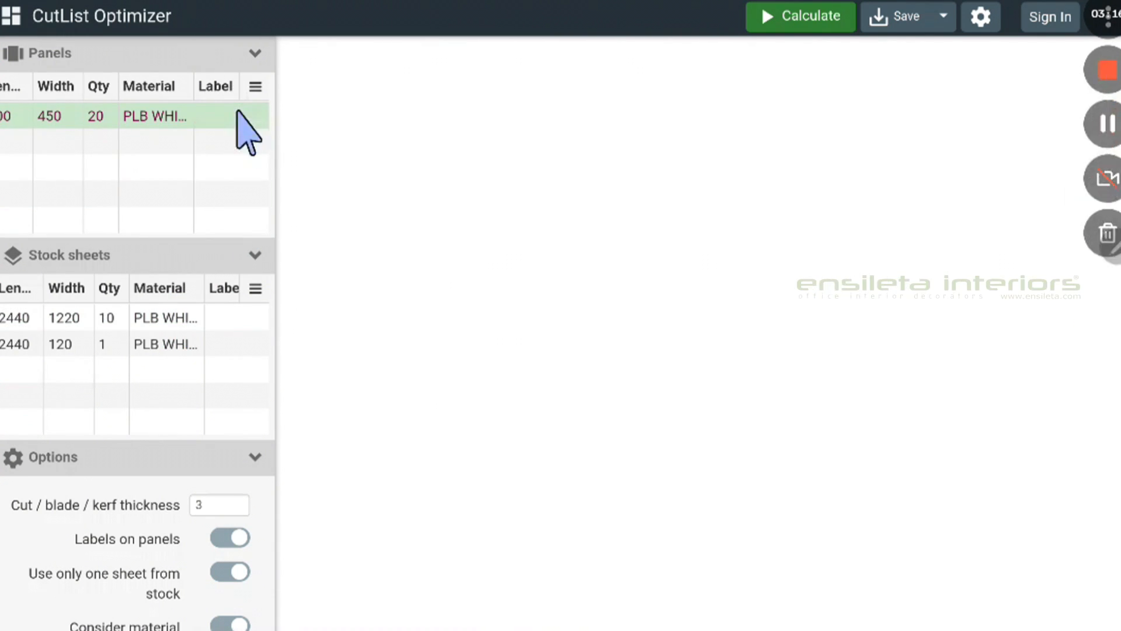
click(221, 117)
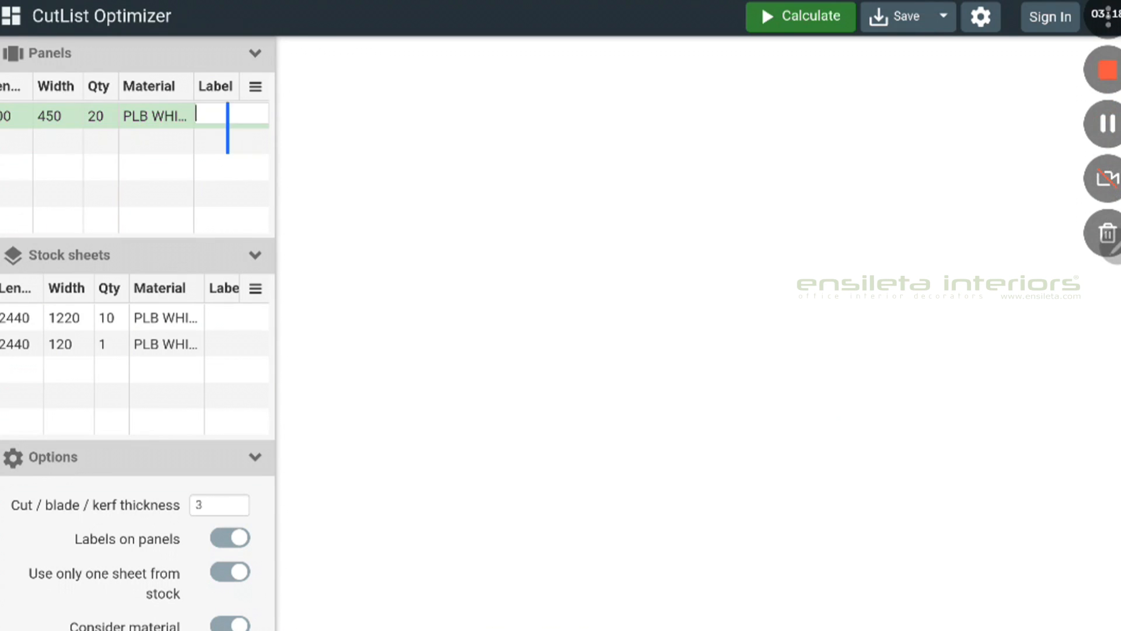
text(SHUTT)
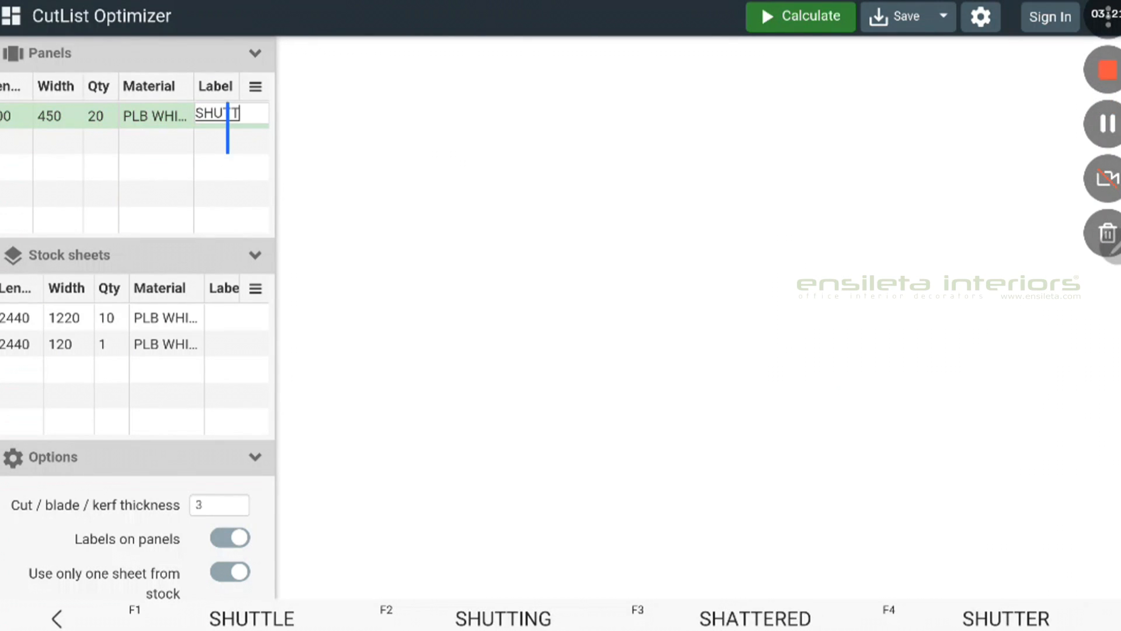
text(ER)
click(21, 140)
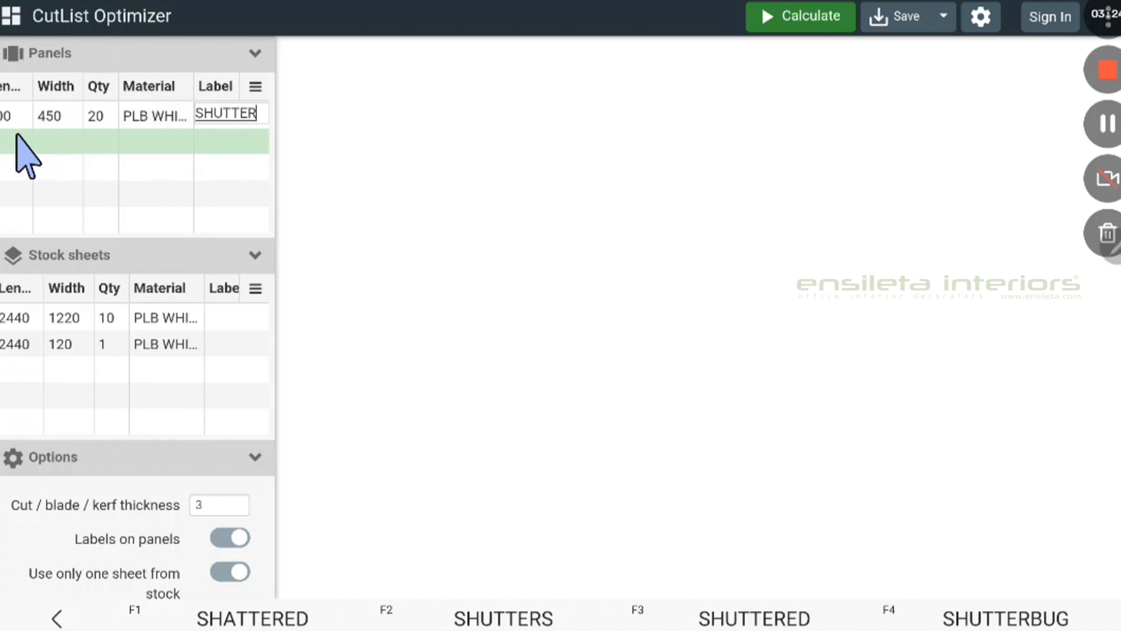
Enter a second panel with length 900, width 600 and quantity 10.
click(18, 140)
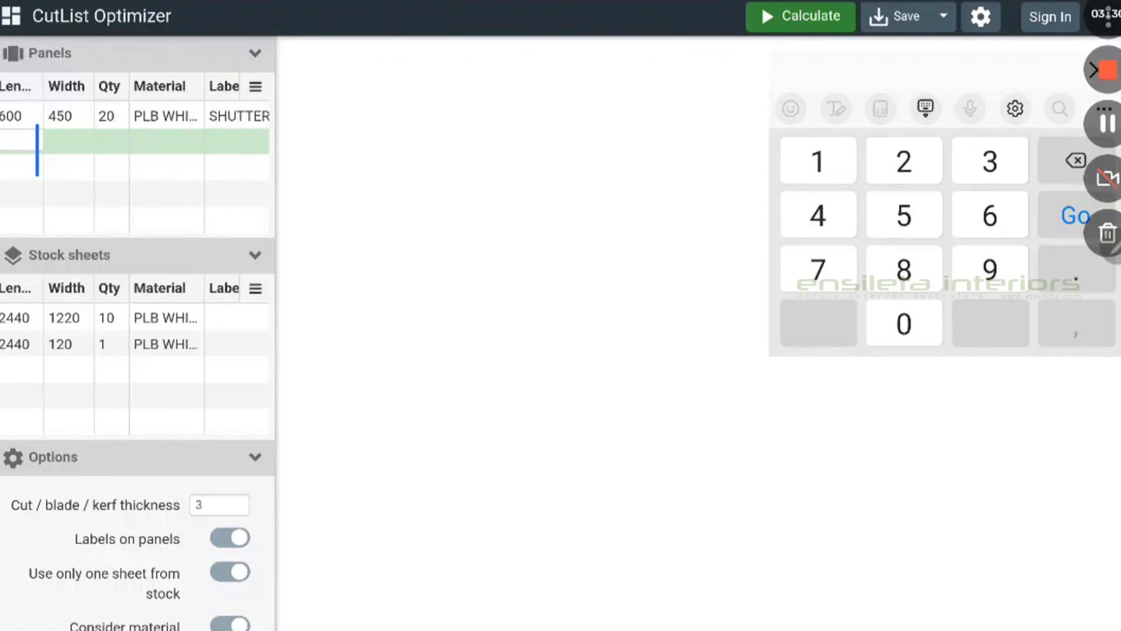
text(600)
click(70, 142)
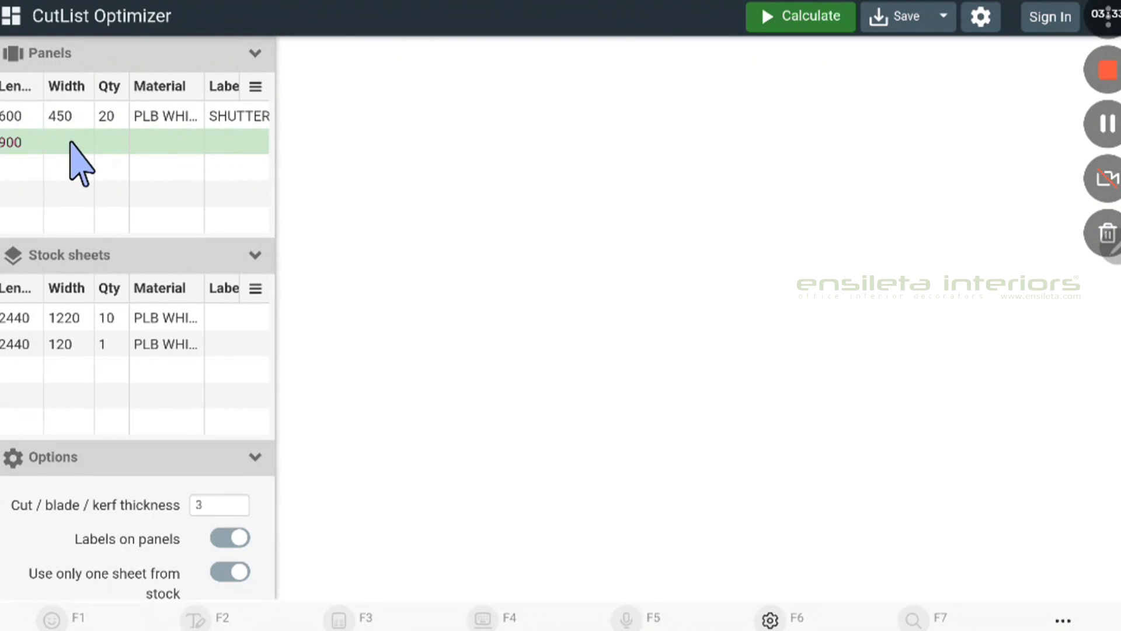
click(70, 142)
text(600)
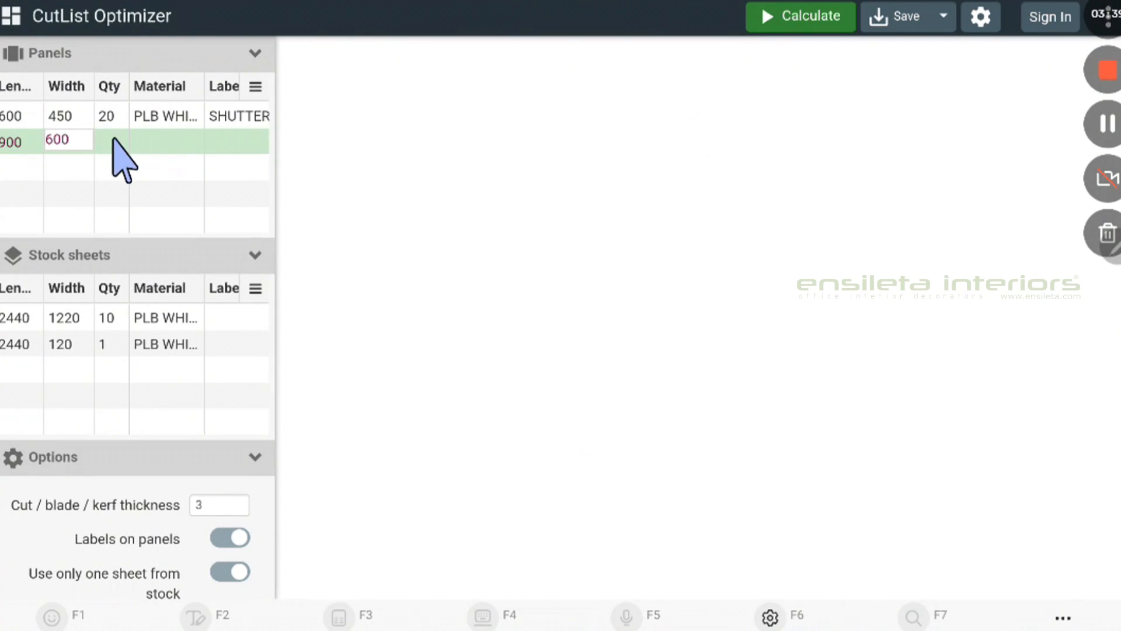
click(113, 142)
text(10)
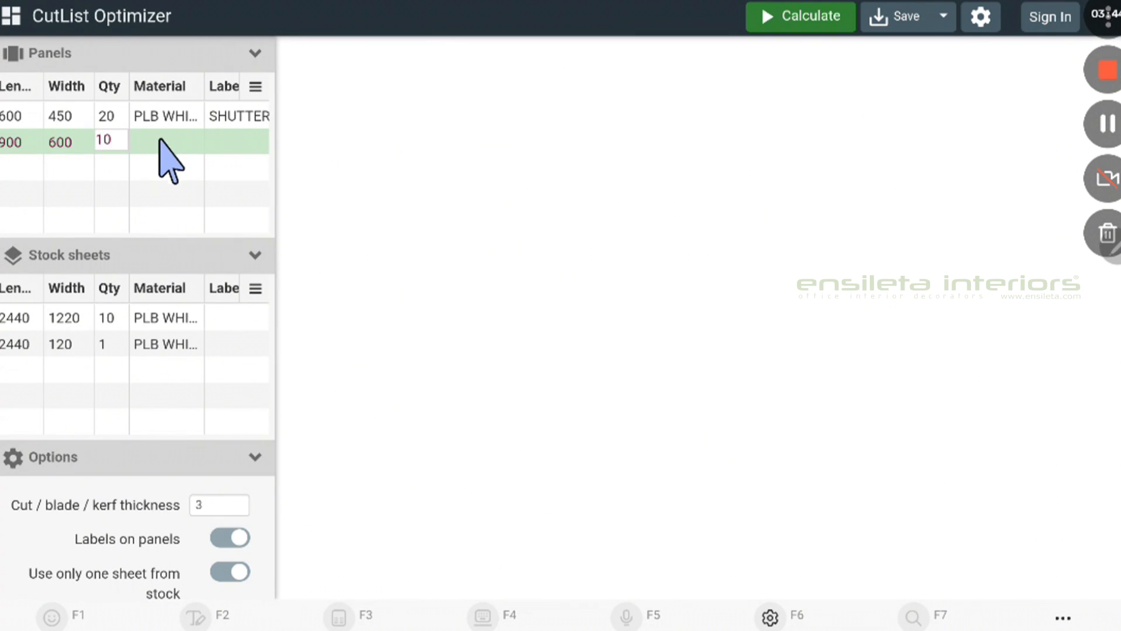
Assign the material PLB WHITE 9MM THK to the second panel.
click(169, 140)
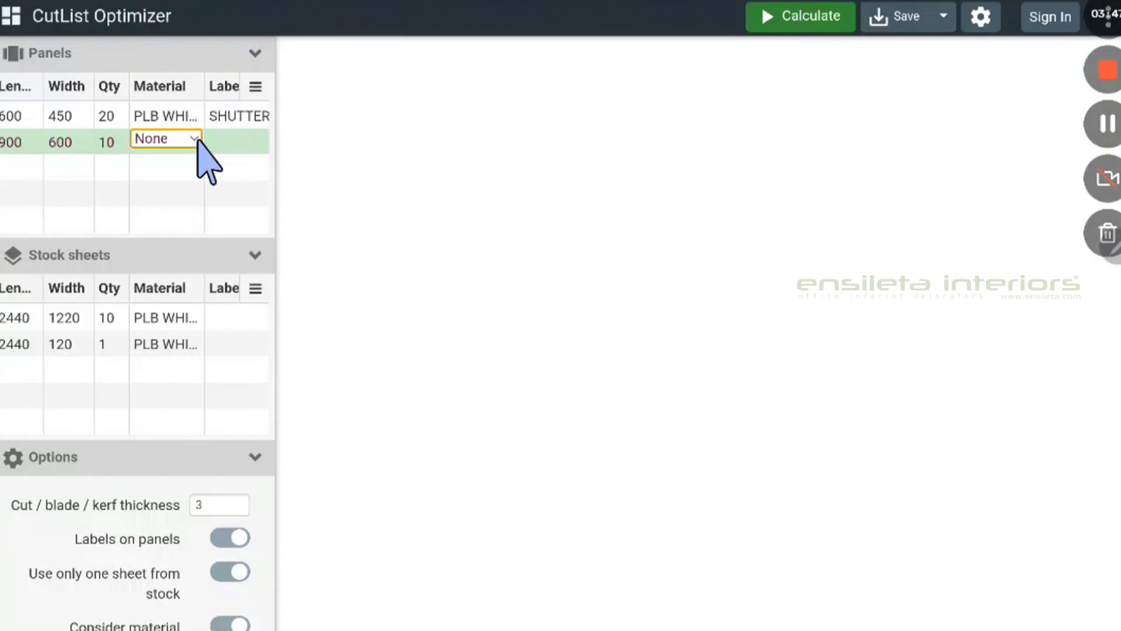
click(187, 145)
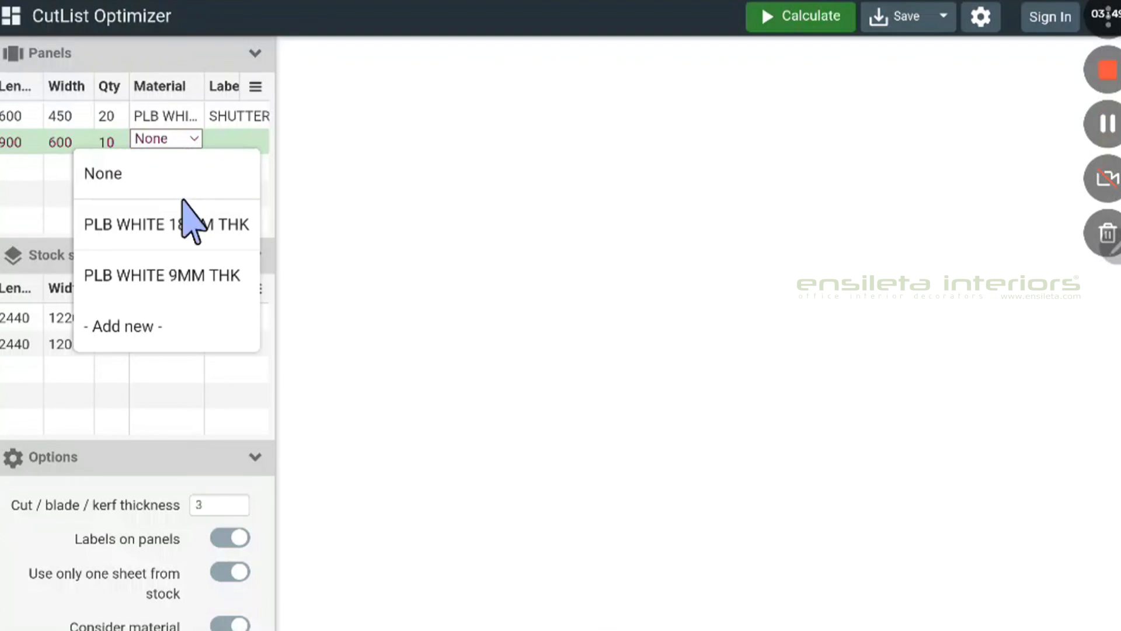
click(154, 279)
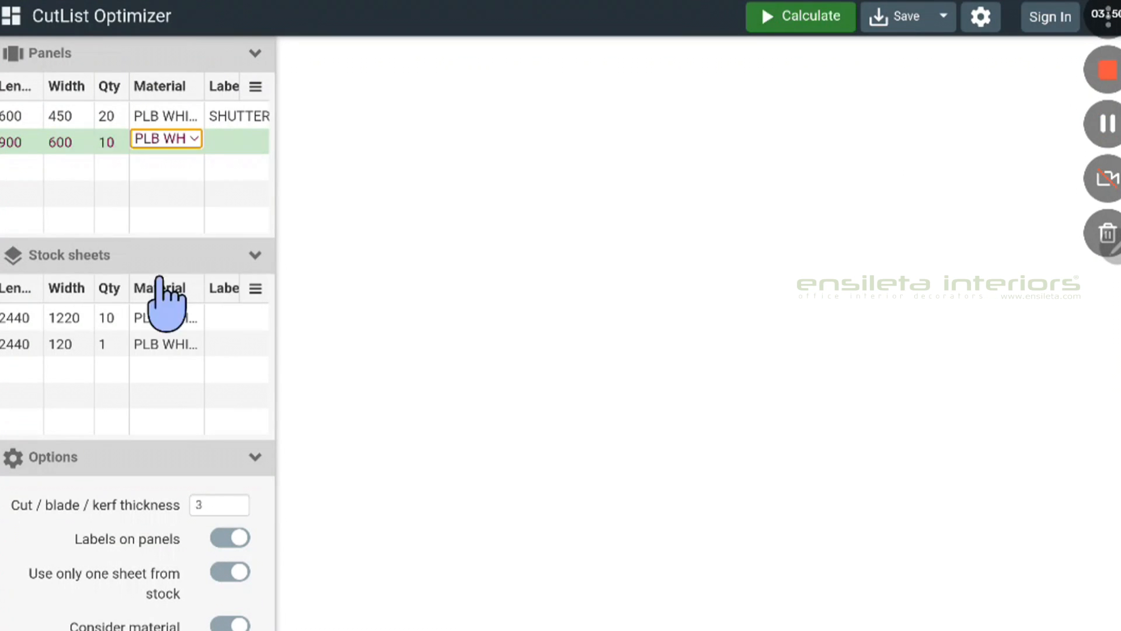
Label the second panel BACK BANEL.
click(238, 147)
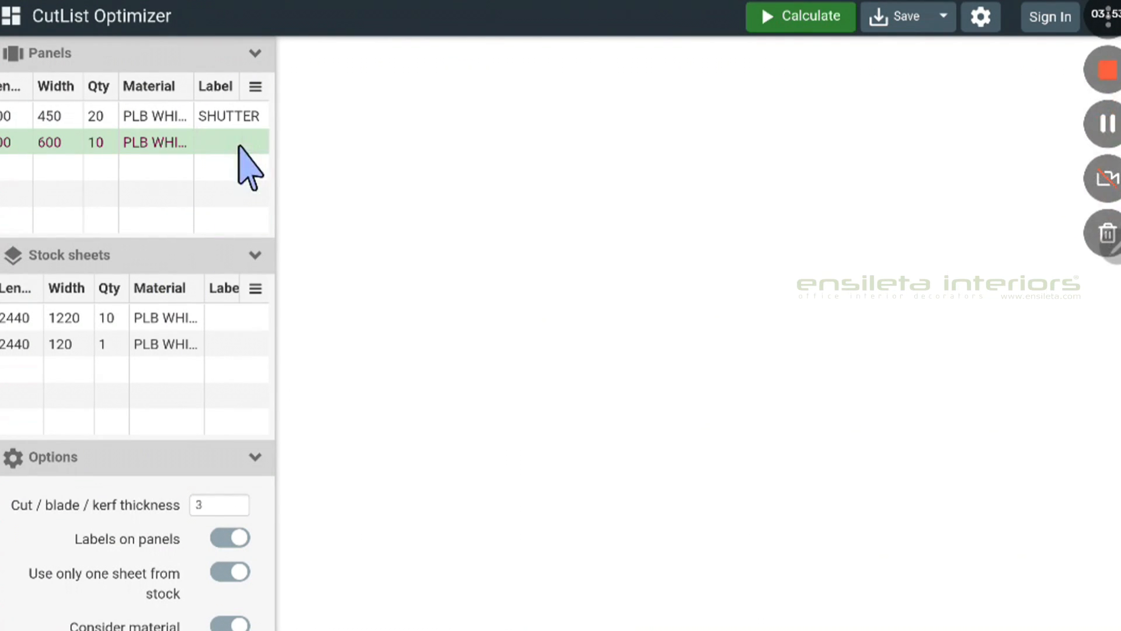
click(239, 147)
text(BACK PANNEL)
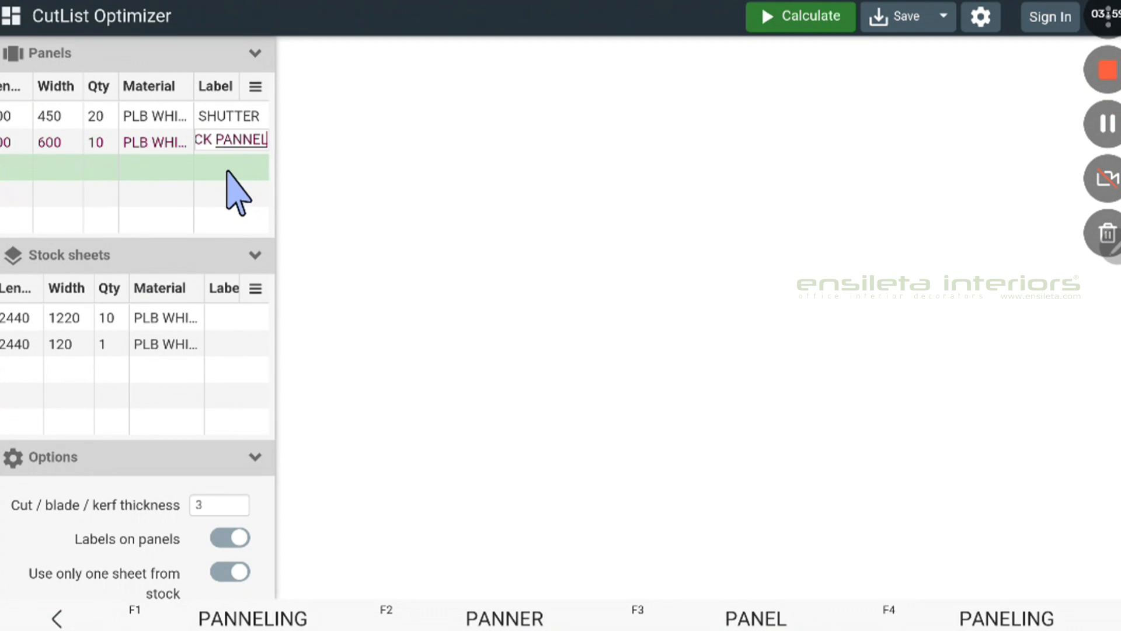
key(Return)
double_click(247, 147)
text(BANEL)
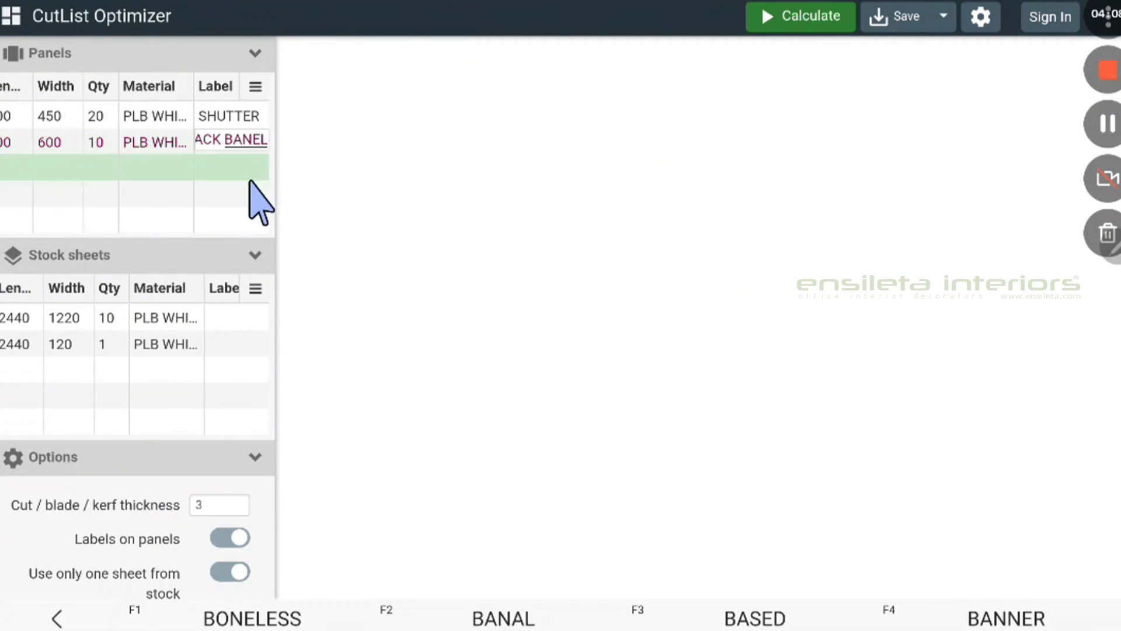
click(227, 164)
click(10, 165)
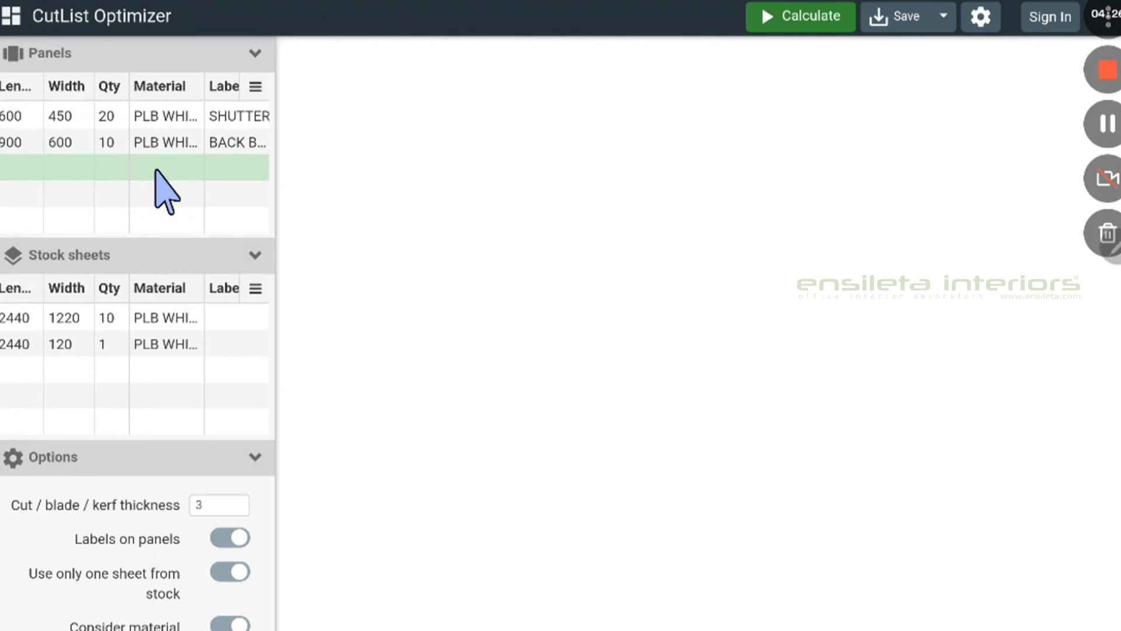
Calculate the cutting layout for the entered panels and accept the current solution to stop the search.
click(816, 18)
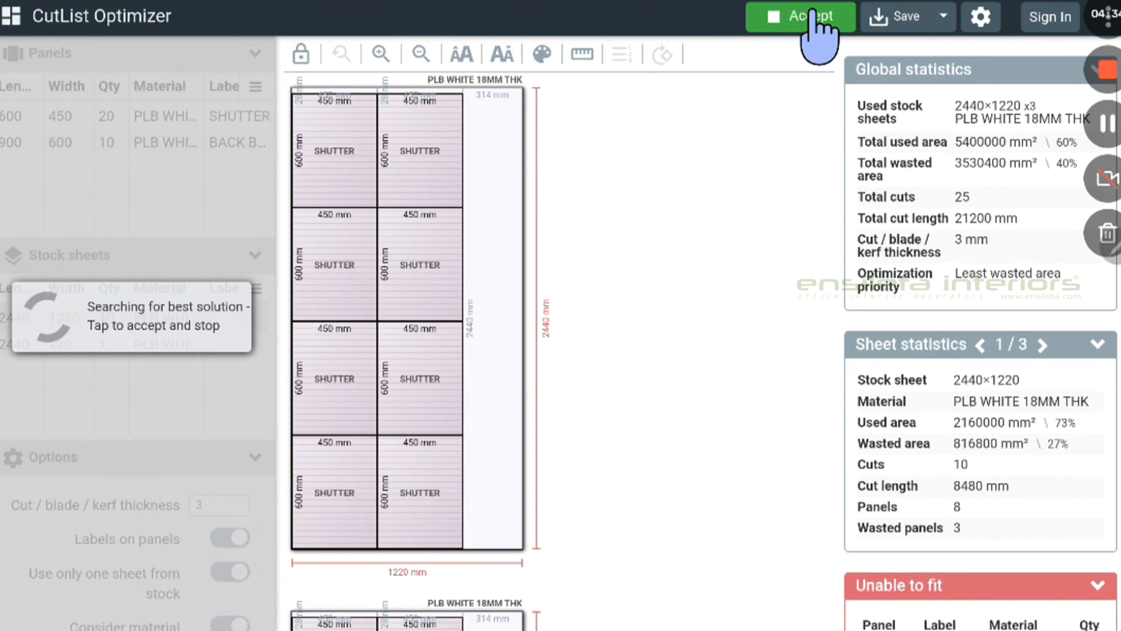
click(816, 17)
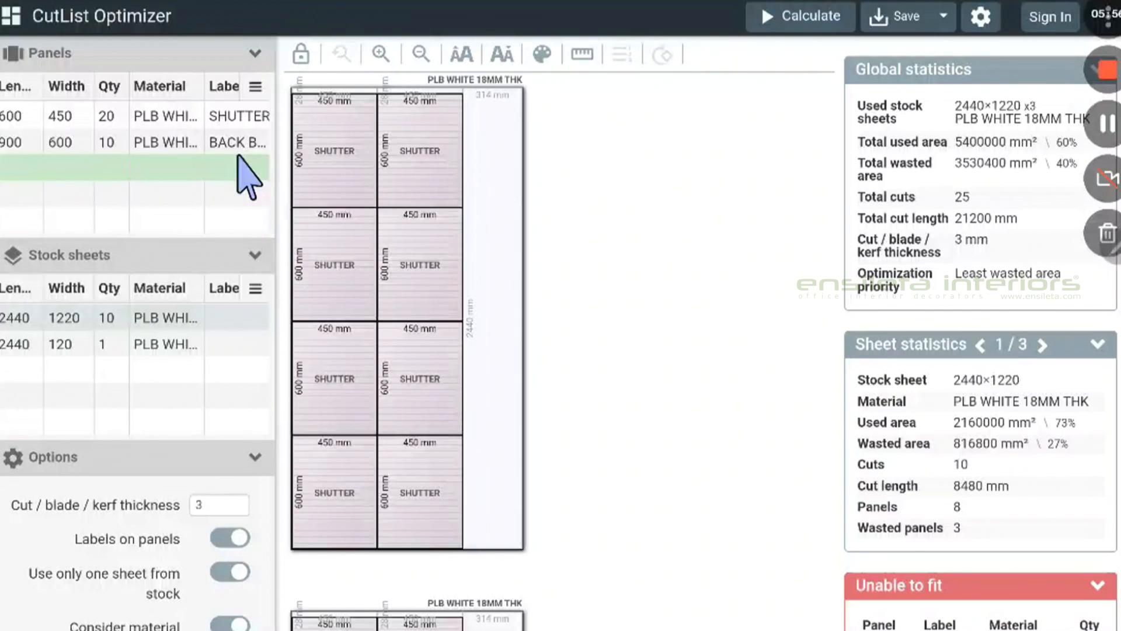
mouse_move(107, 112)
mouse_move(347, 140)
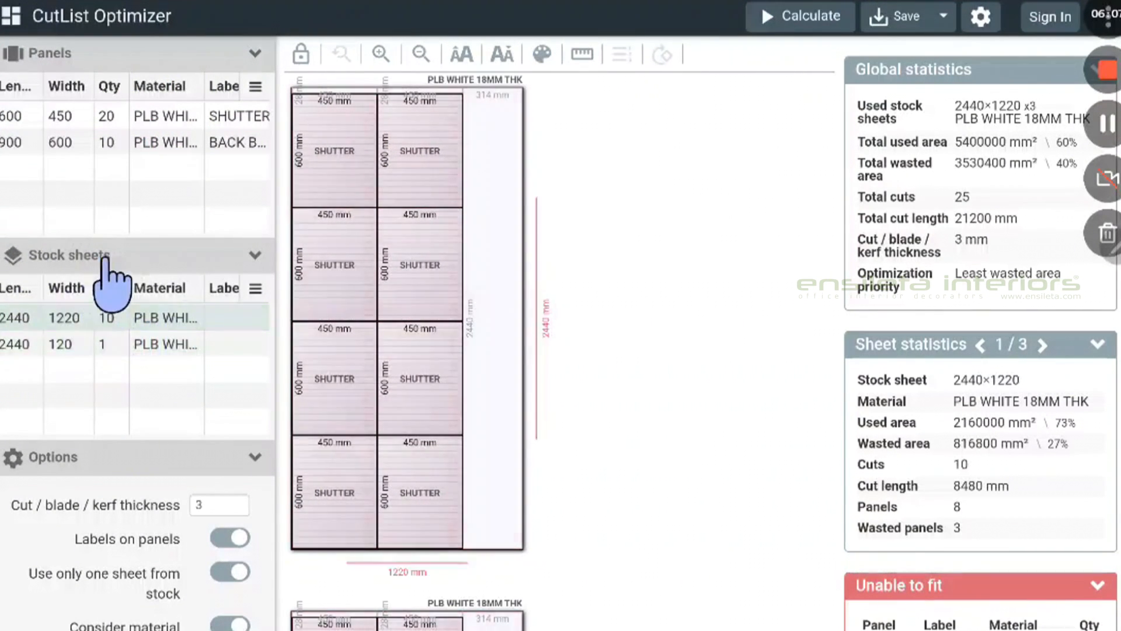
Clear the length, width and quantity of both the SHUTTER panel and the back panel.
click(23, 149)
key(BackSpace)
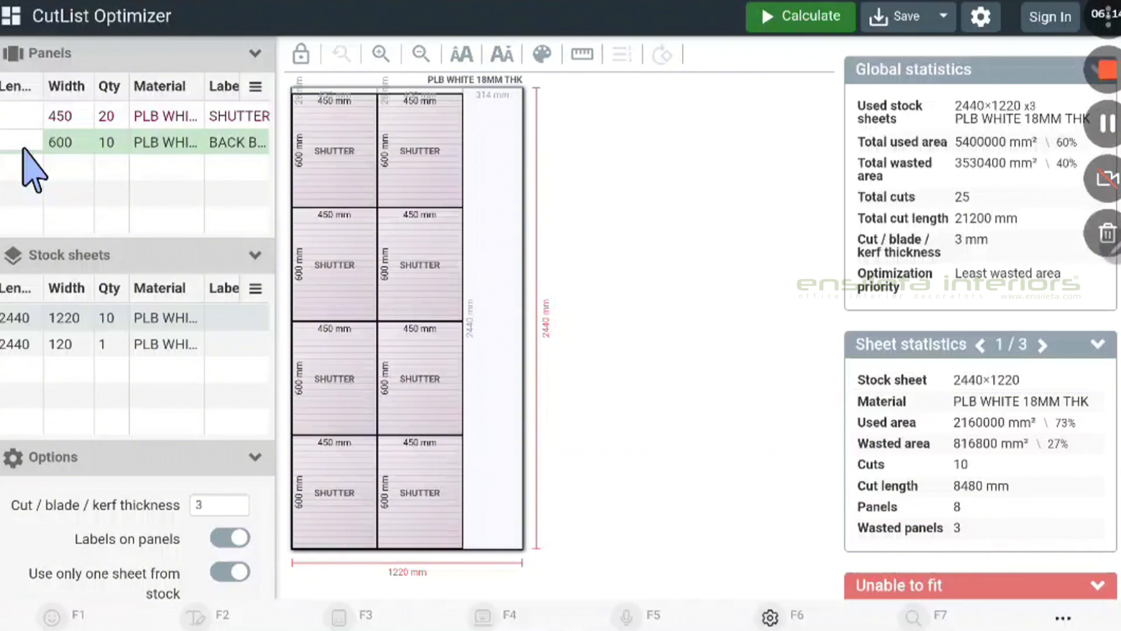
click(56, 117)
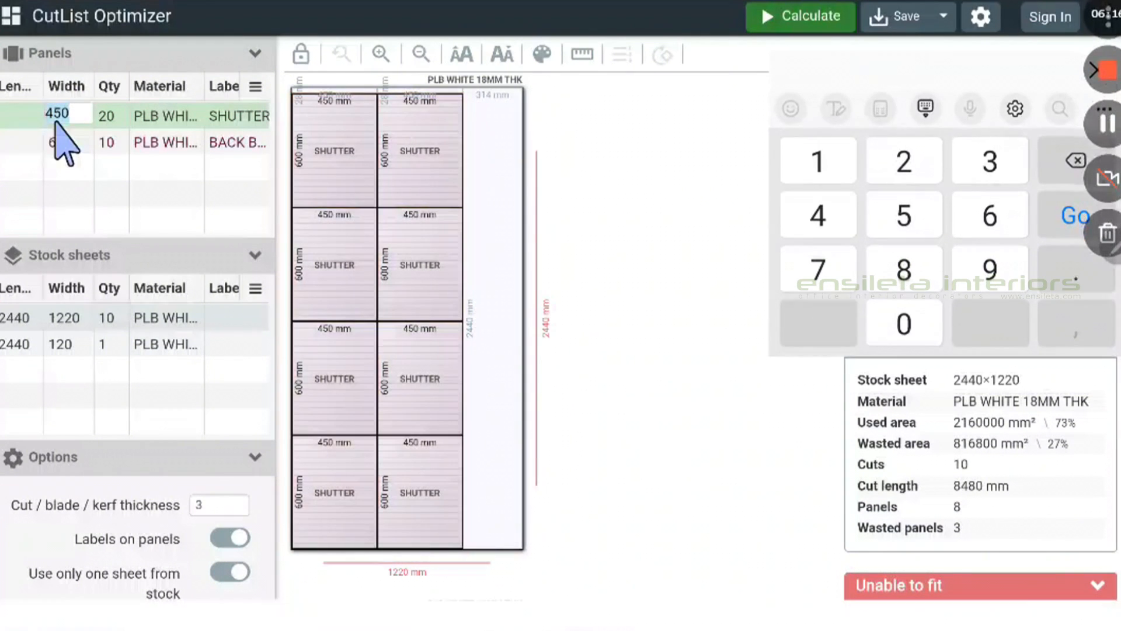
key(BackSpace)
click(66, 143)
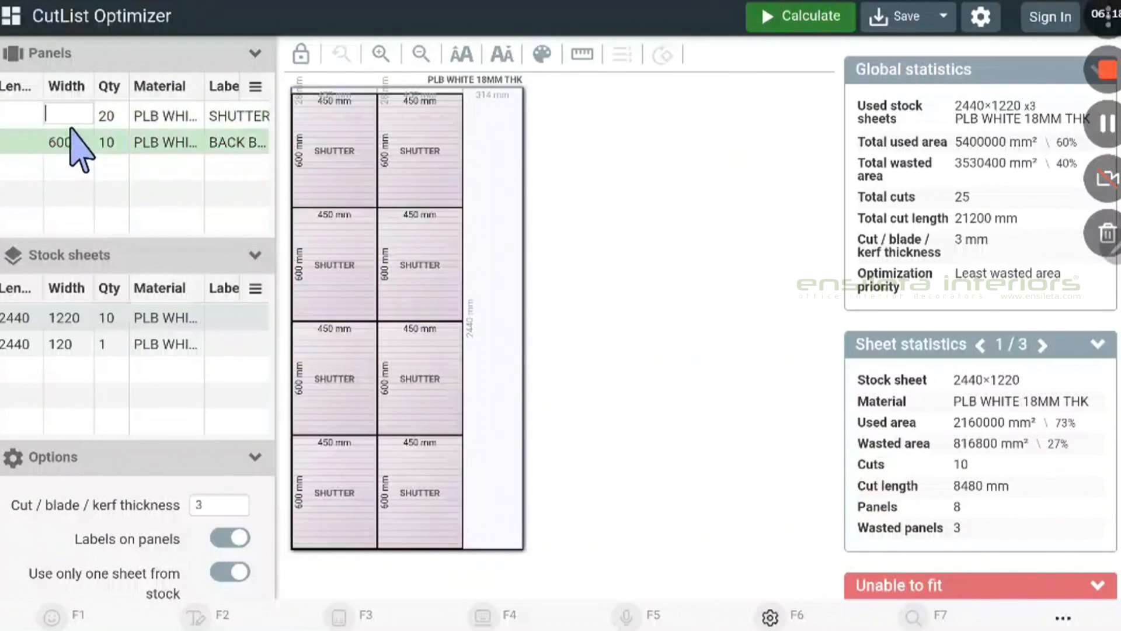
key(BackSpace)
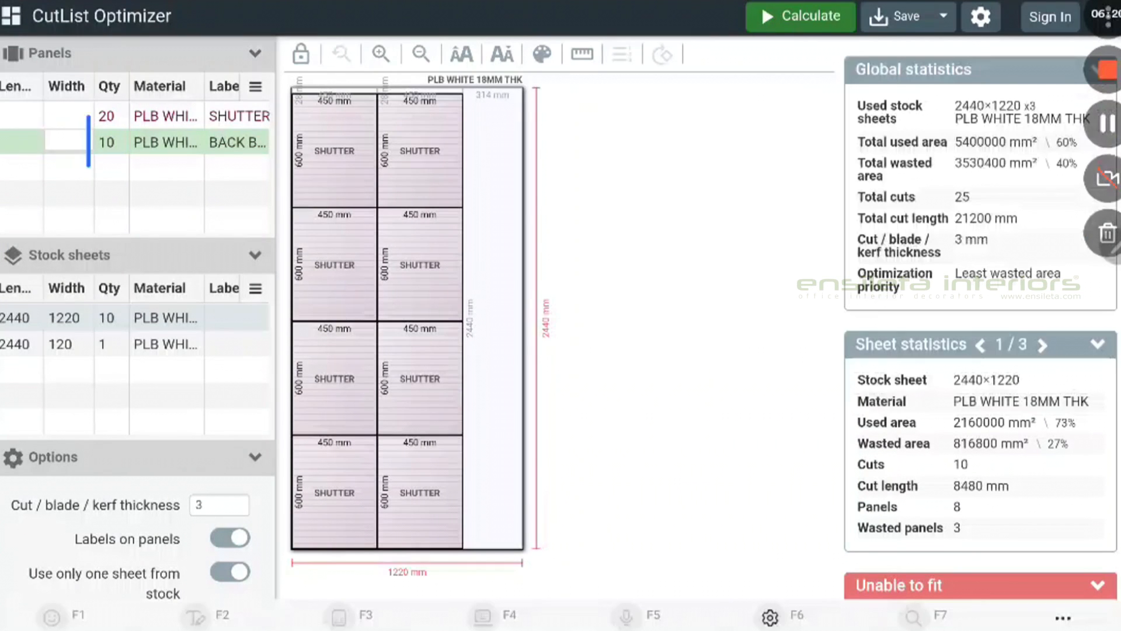
click(125, 114)
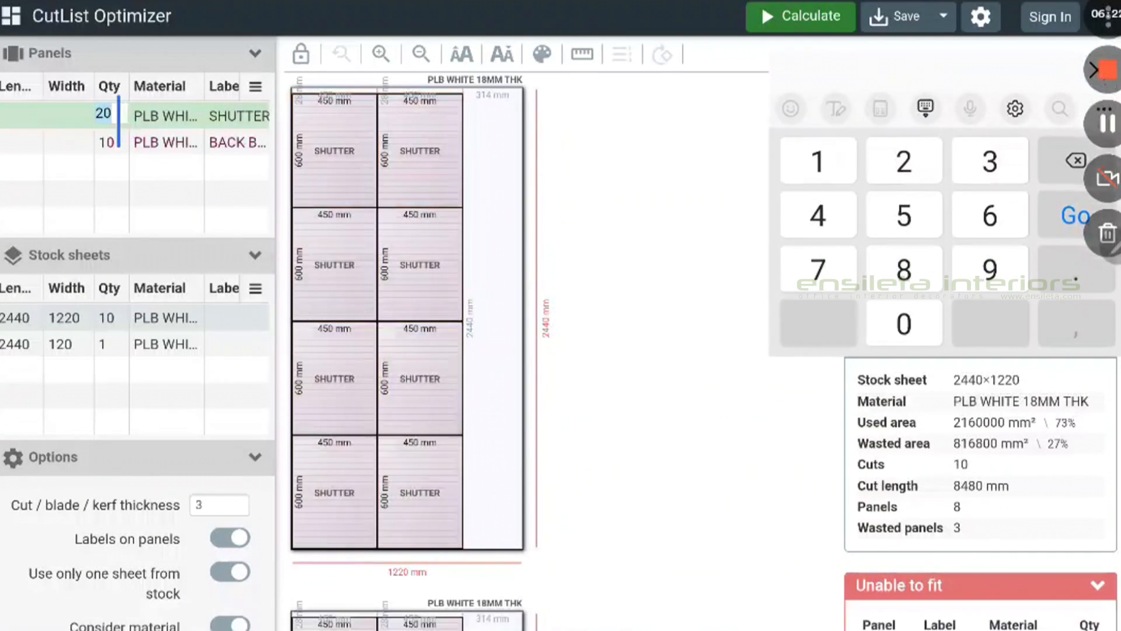
key(BackSpace)
click(114, 140)
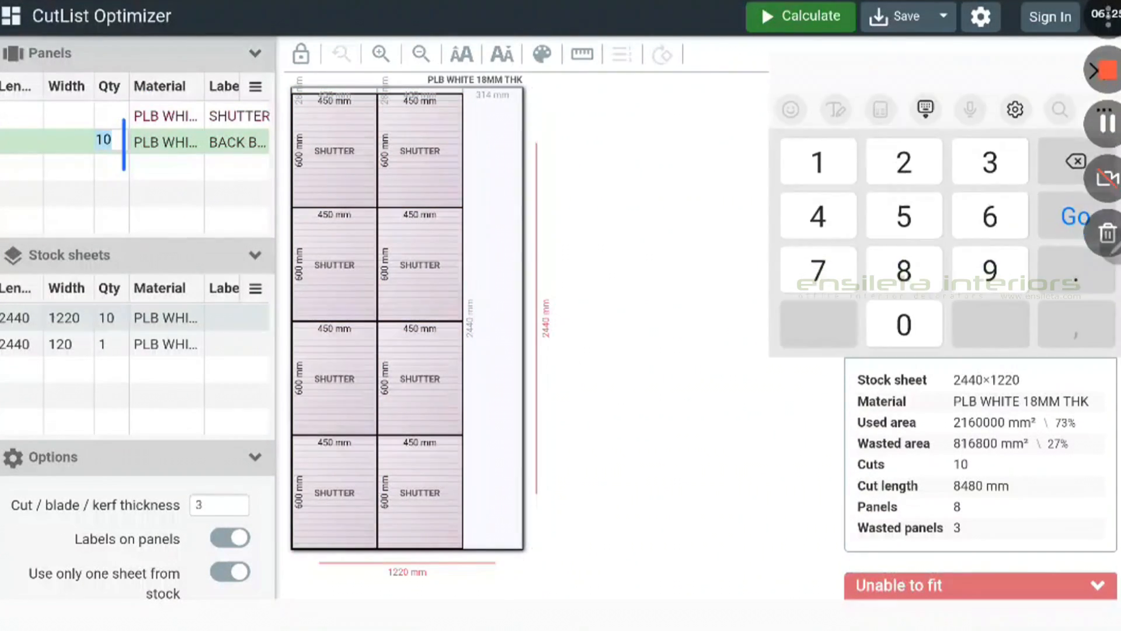
key(BackSpace)
click(163, 116)
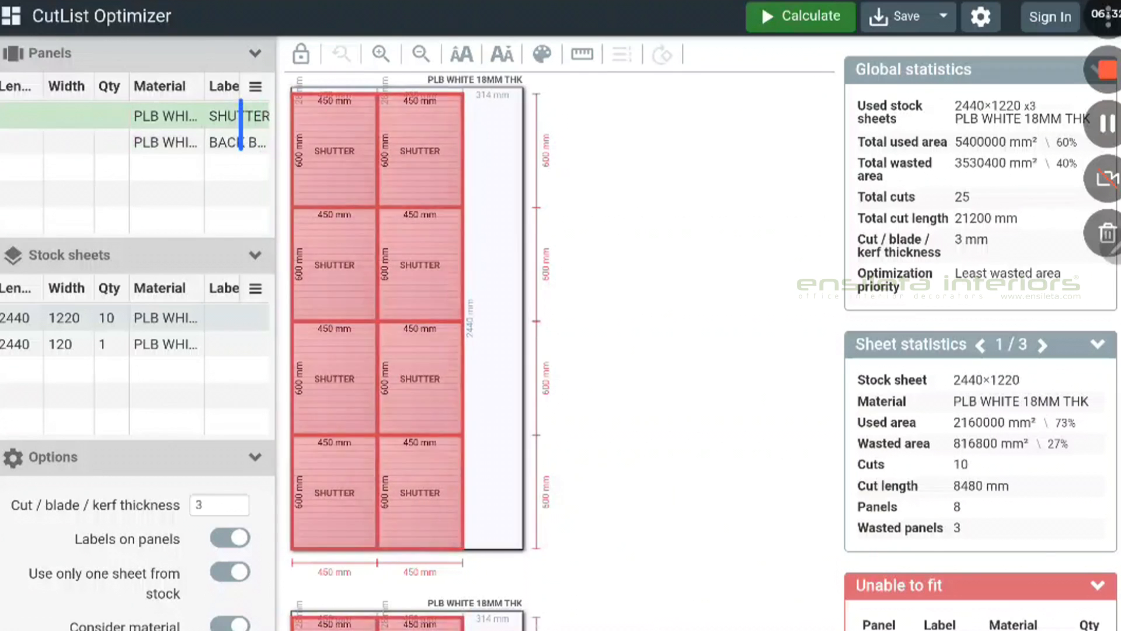
click(241, 123)
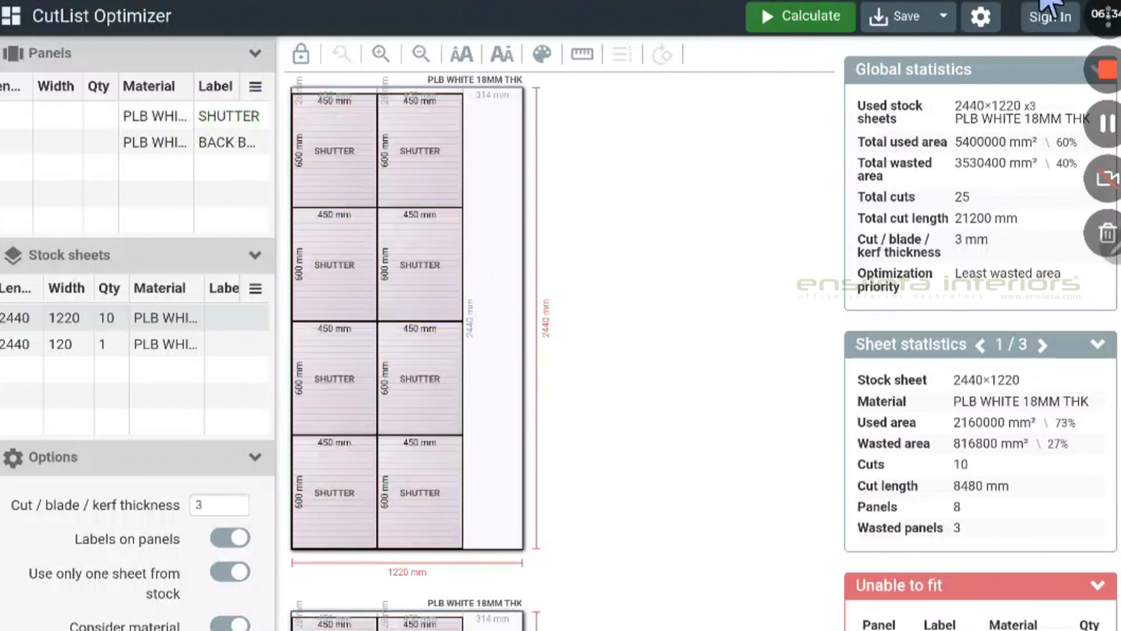
Start a new blank project, discarding the unsaved changes.
click(1105, 13)
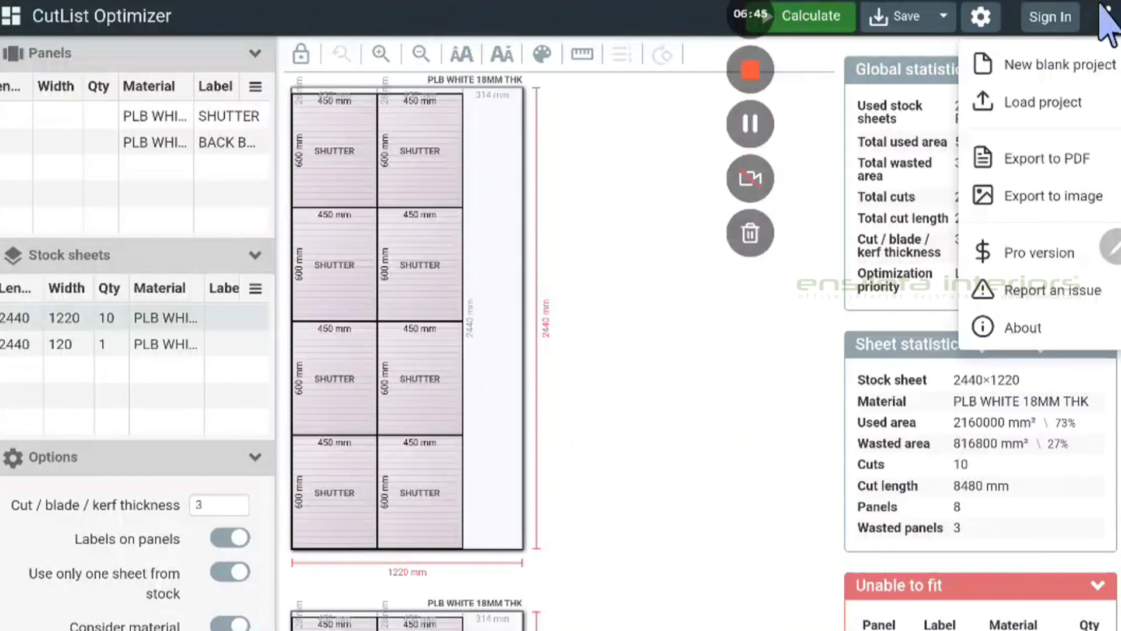
click(1036, 67)
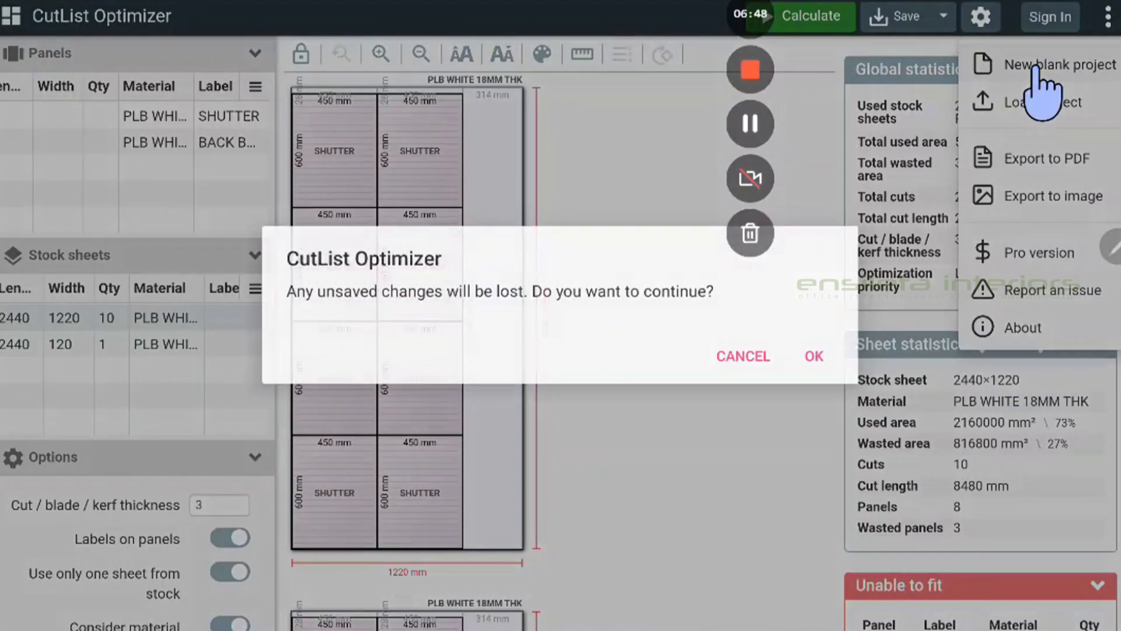
click(814, 350)
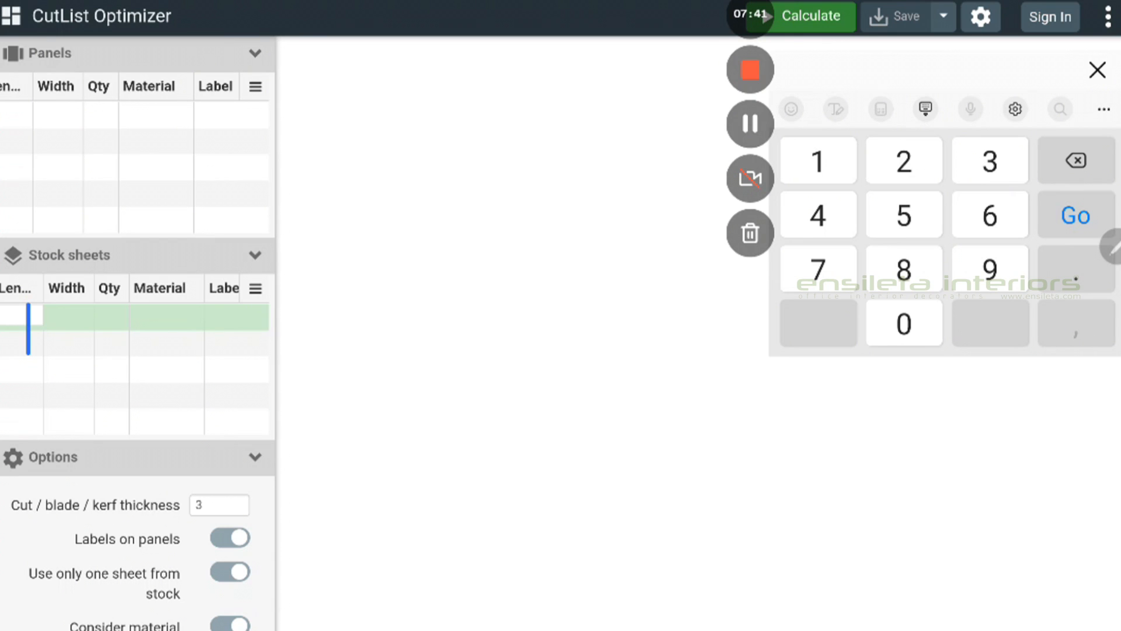
Add a stock sheet 3048 long and 50 wide with a quantity of 20.
text(30)
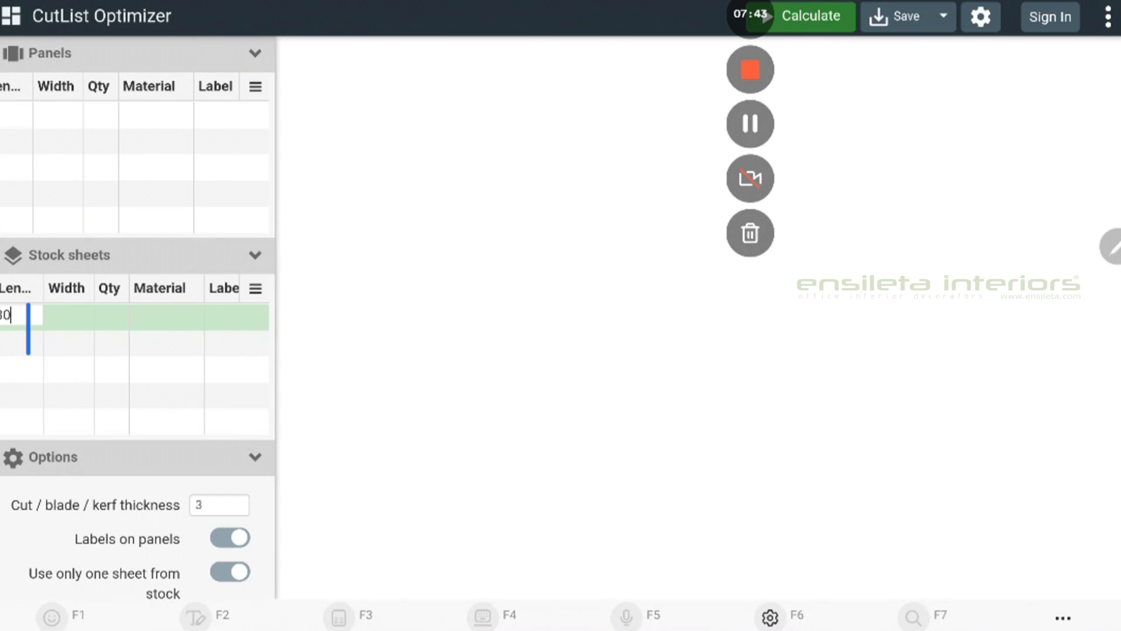
text(48)
click(69, 317)
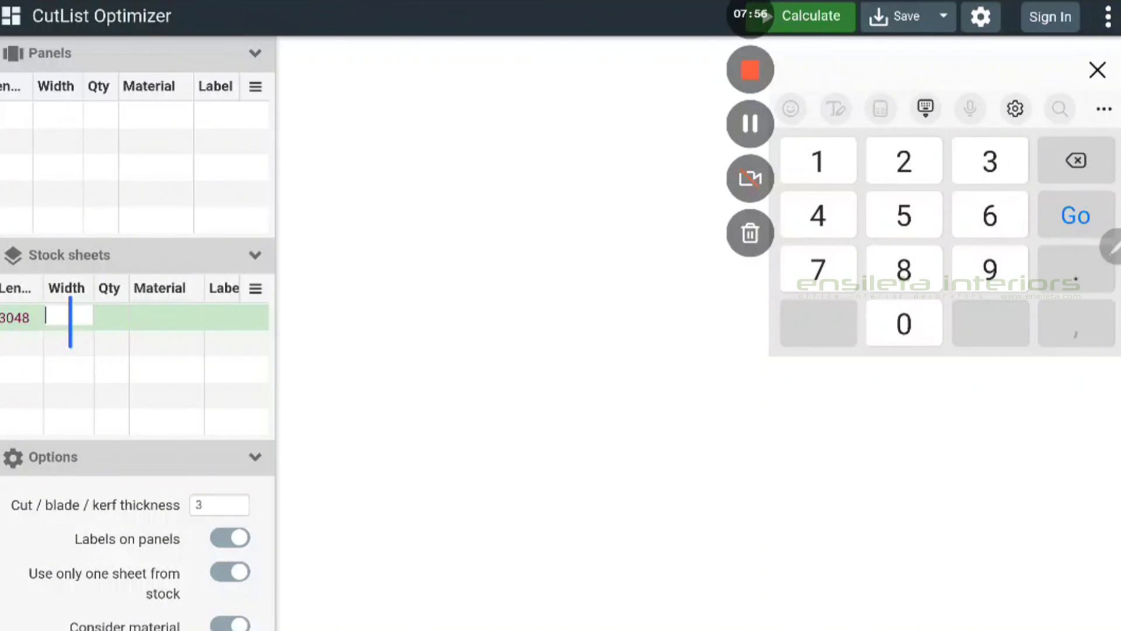
text(50)
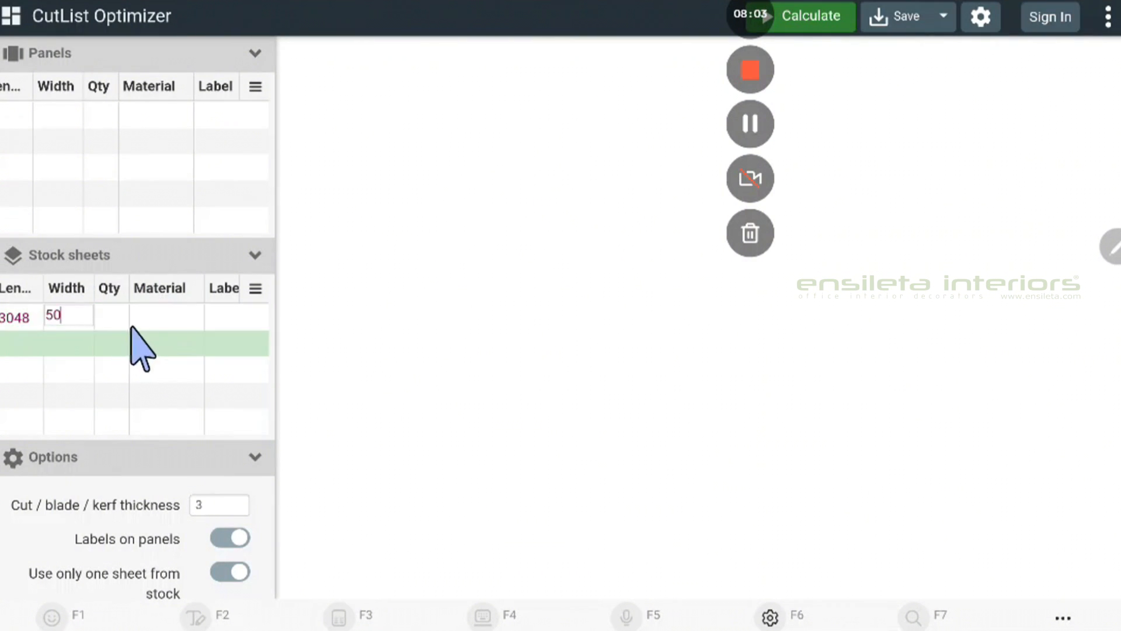
click(112, 309)
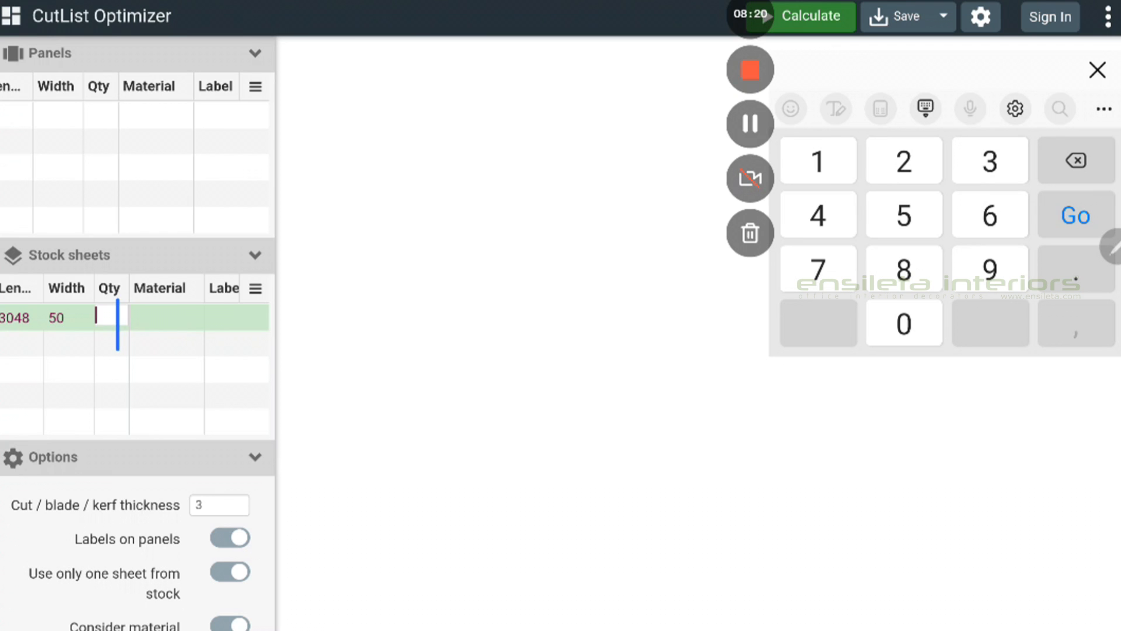
text(20)
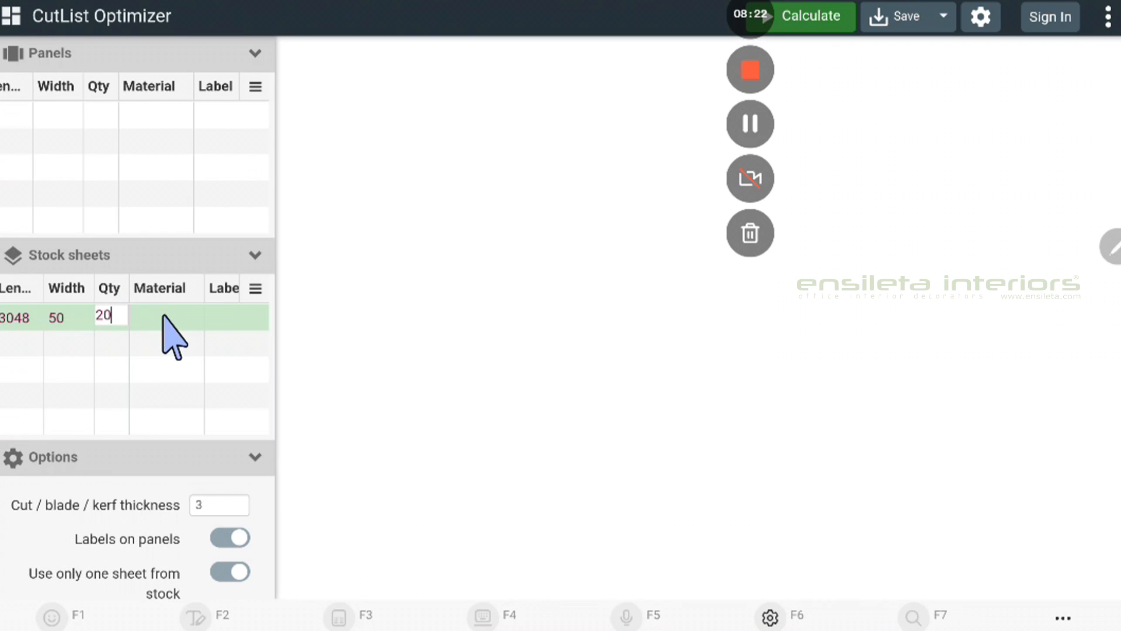
key(Return)
Create a new material type named ALU CHANNEL 50X25 and assign it to the 3048 × 50 stock sheet.
click(174, 322)
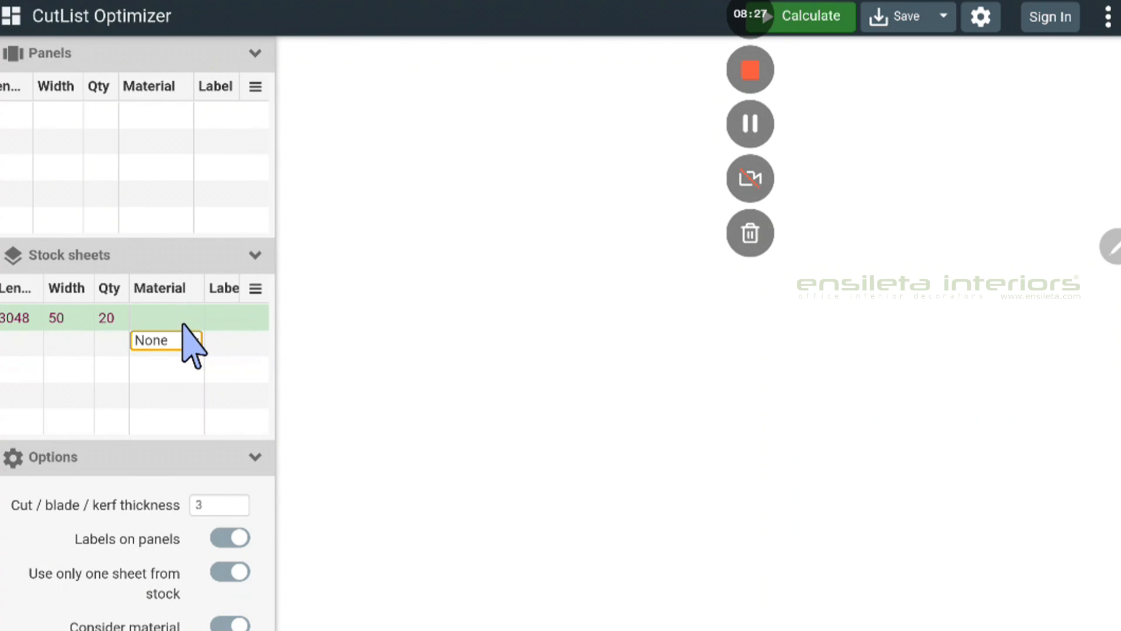
click(182, 324)
click(182, 324)
click(166, 273)
text(ALU)
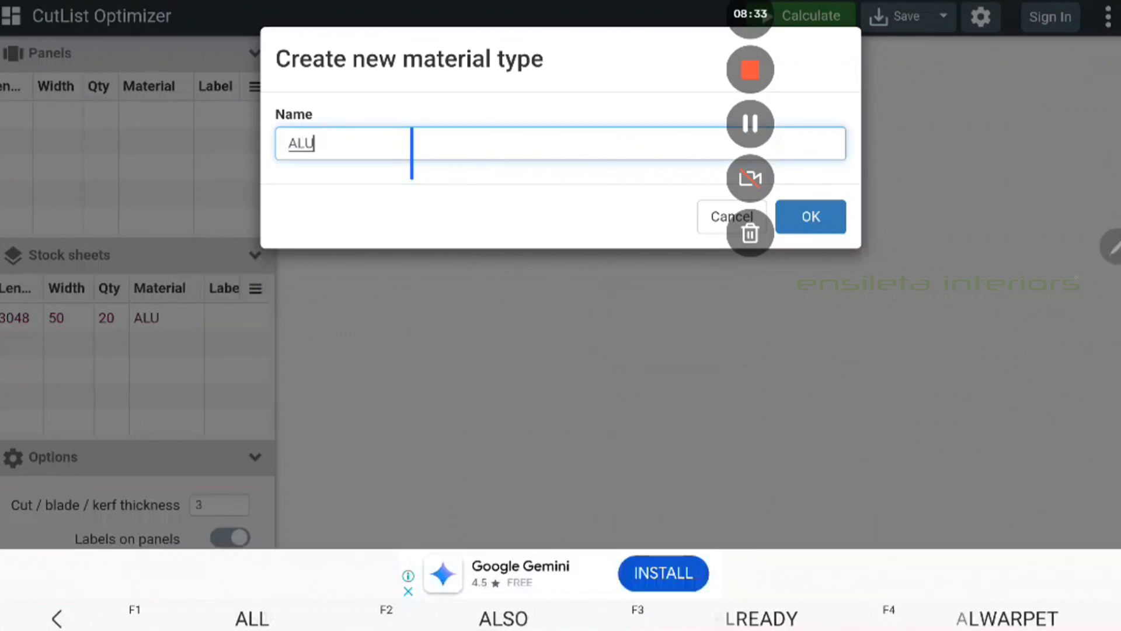
text( CHANNEL 50)
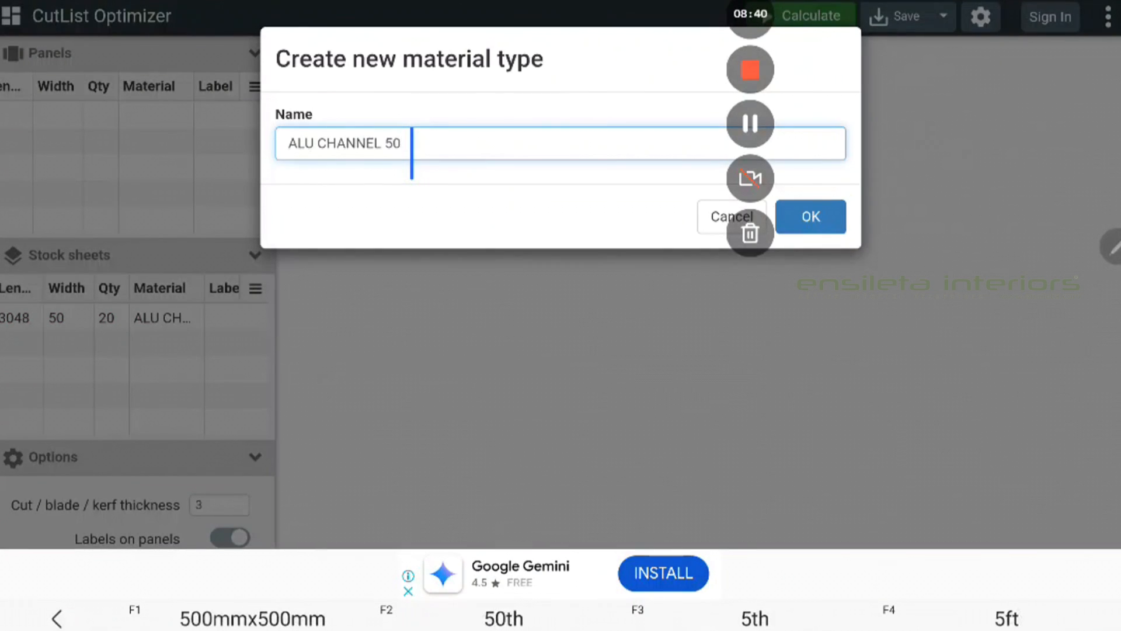
text(X25)
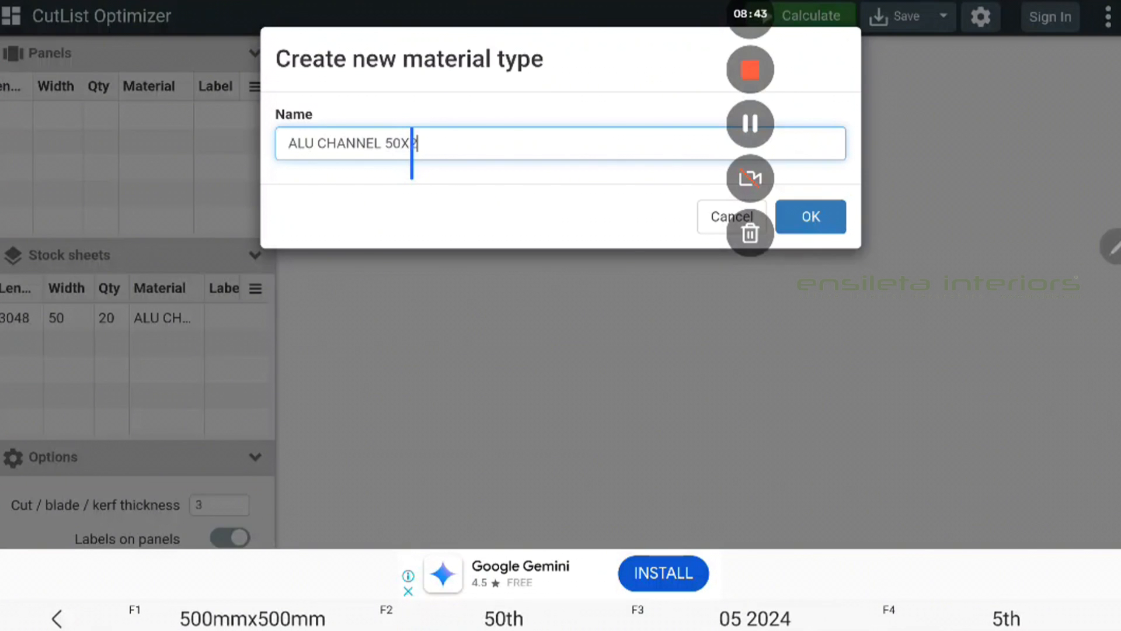
click(824, 217)
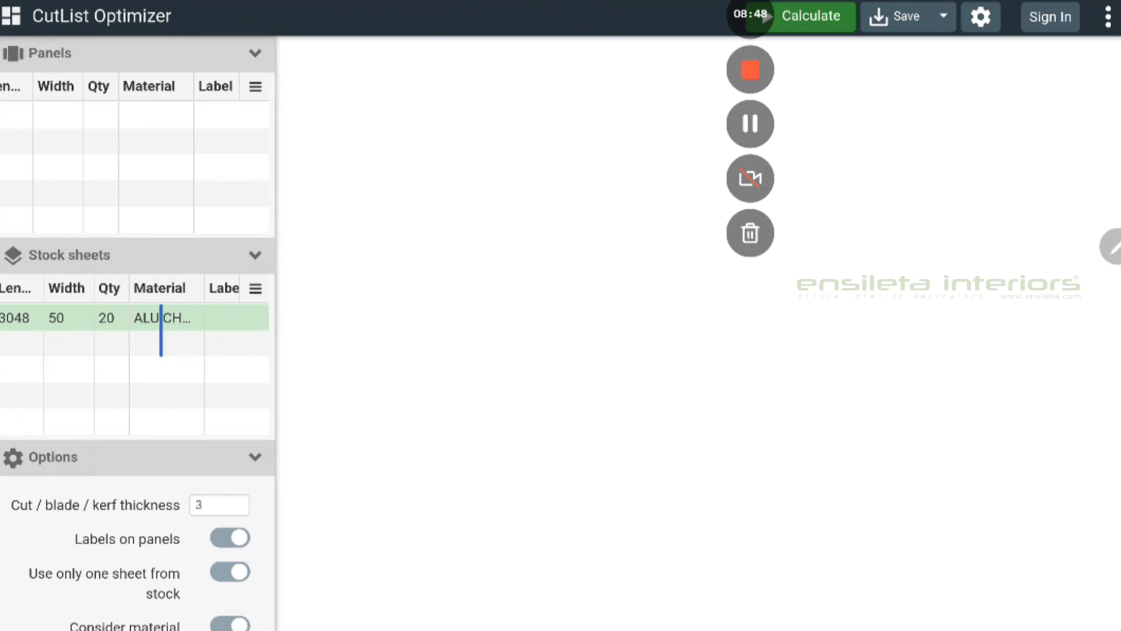
click(158, 318)
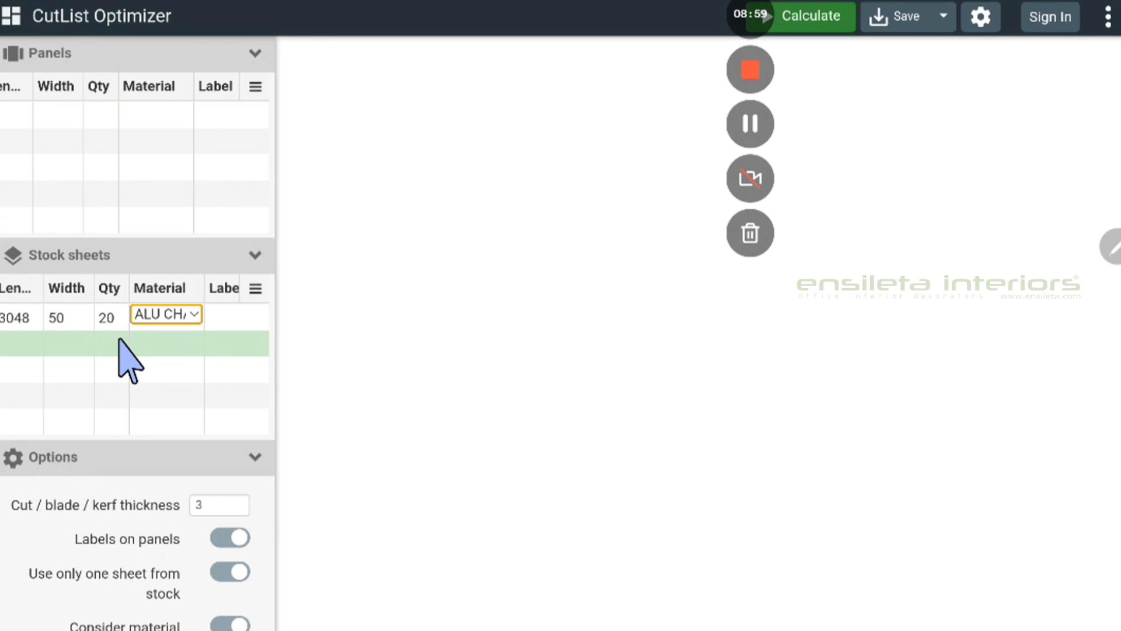
Add the first panel with length 900, width 50, quantity 12 and material ALU CHANNEL 50X25.
click(19, 114)
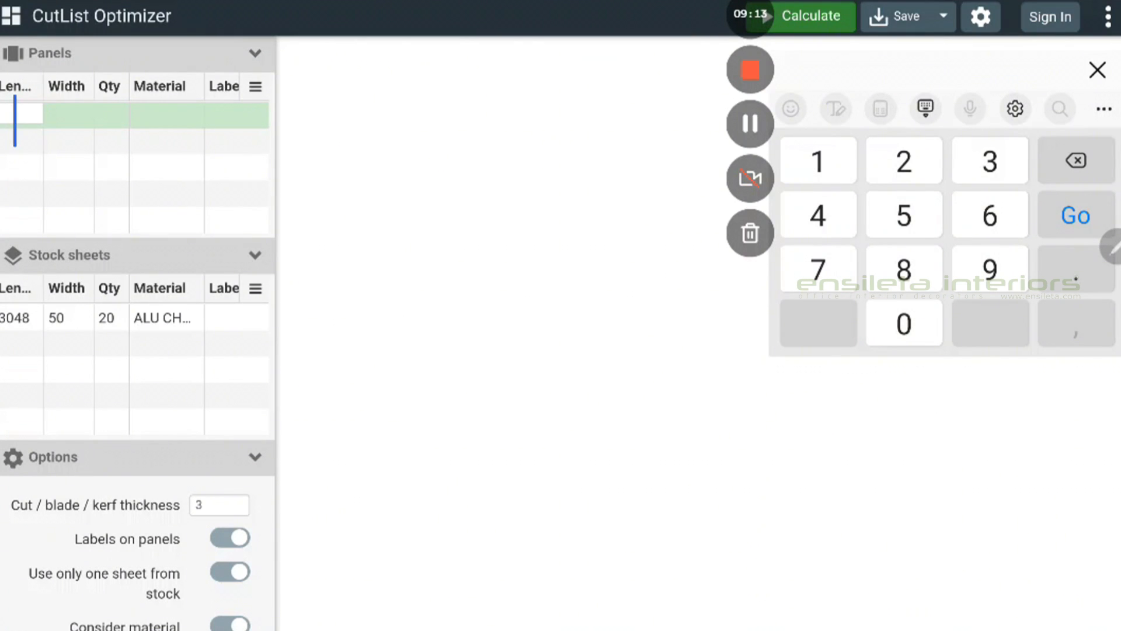
text(900)
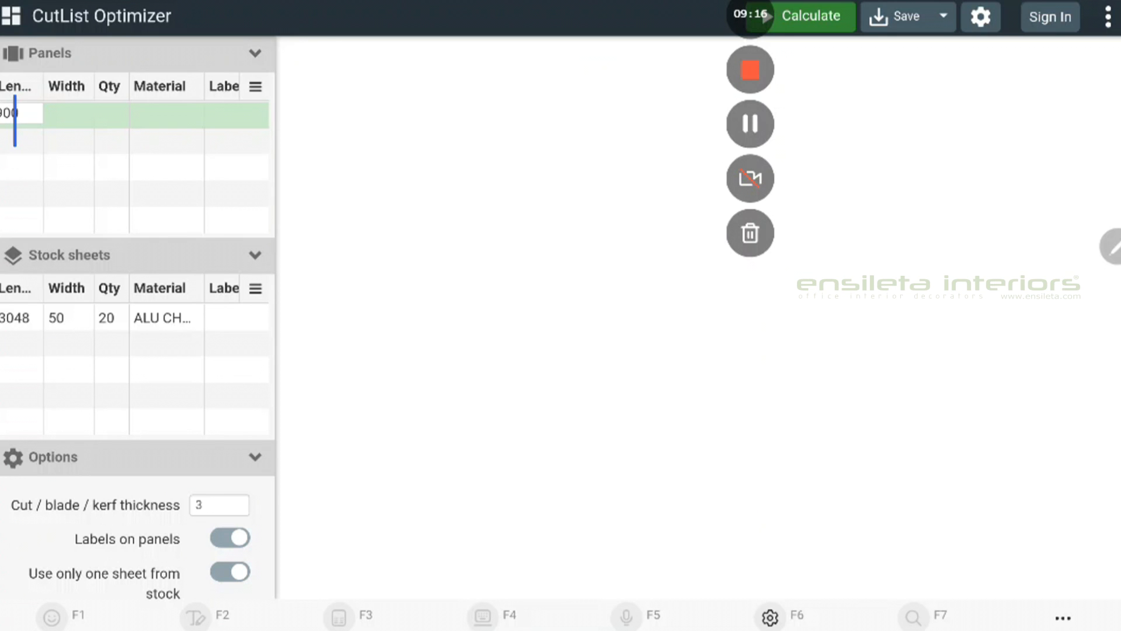
click(67, 114)
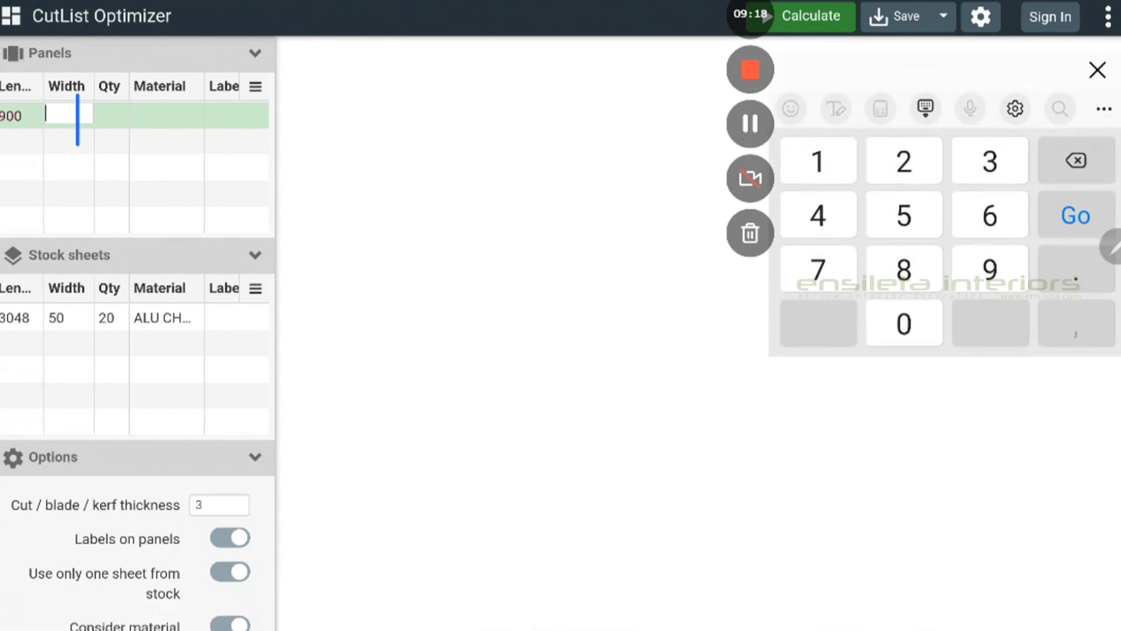
text(50)
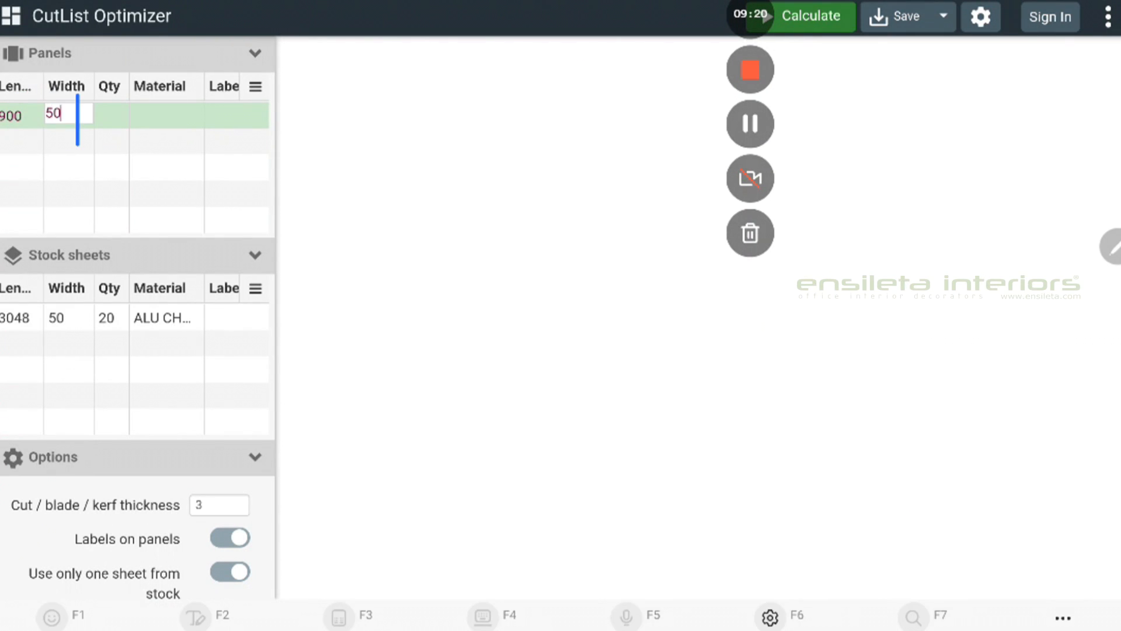
click(109, 115)
text(12)
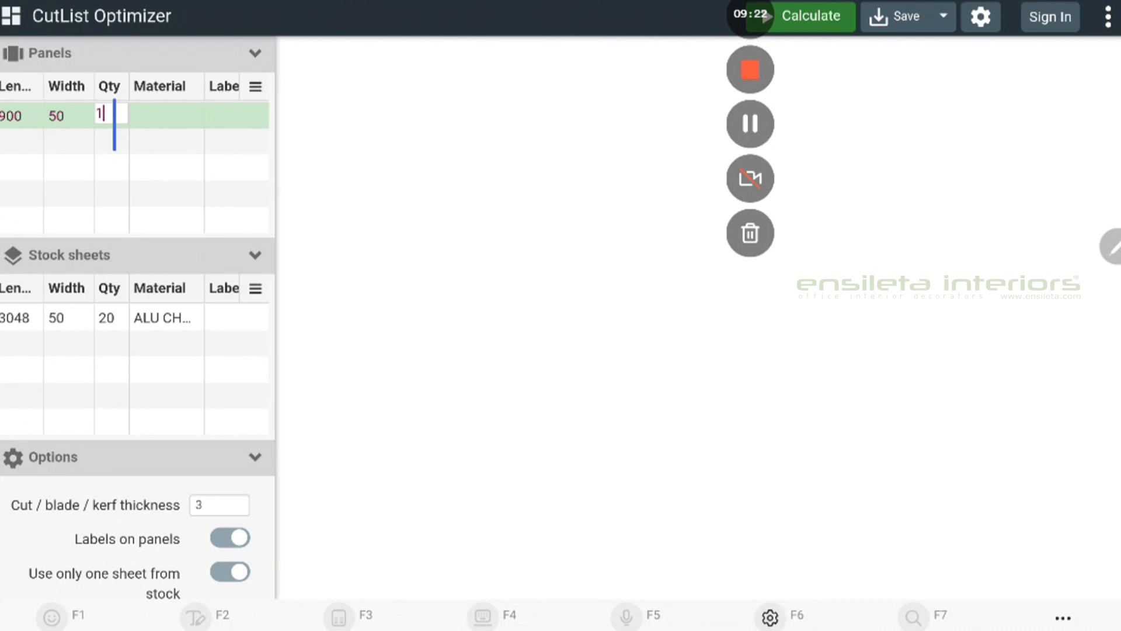
click(183, 112)
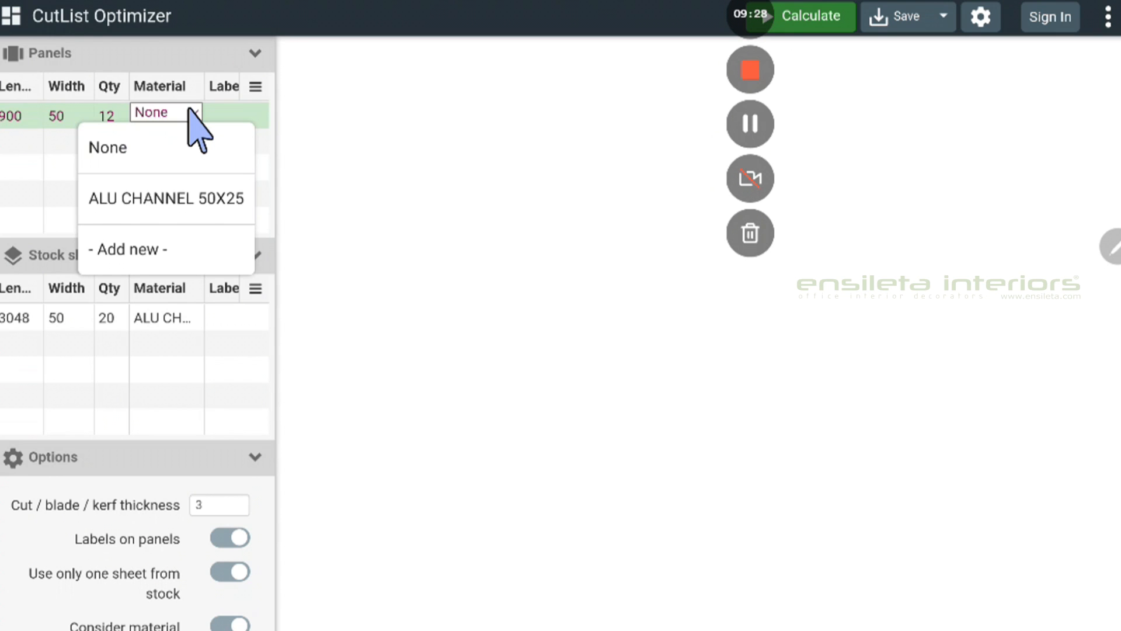
click(170, 201)
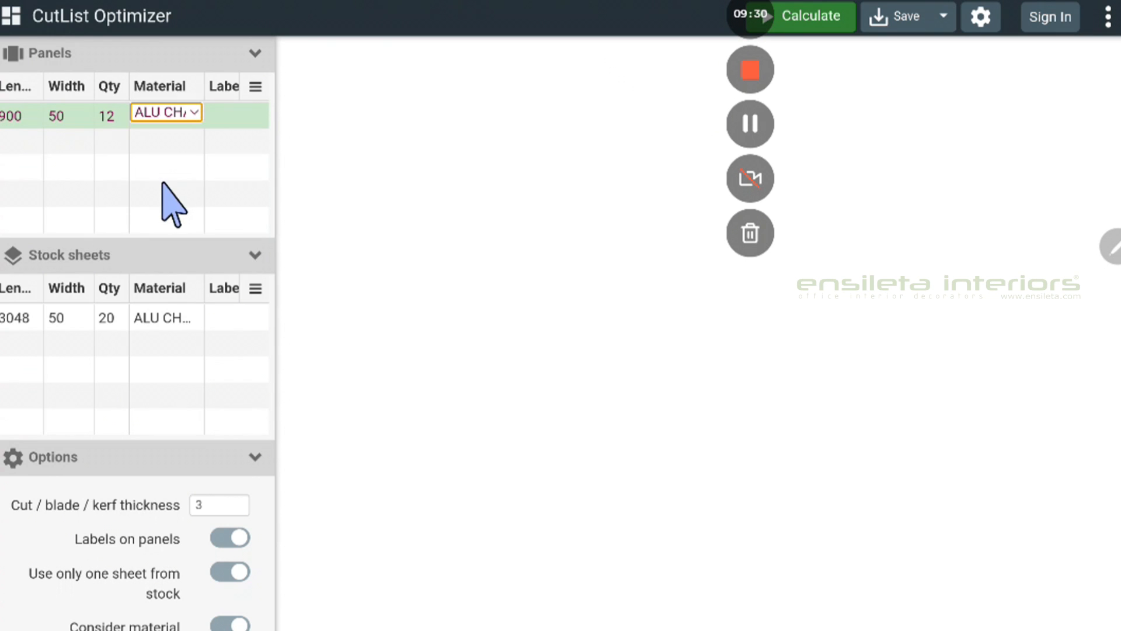
Add a second panel with length 300, width 50, quantity 20 and material ALU CHANNEL 50X25.
click(25, 150)
text(3)
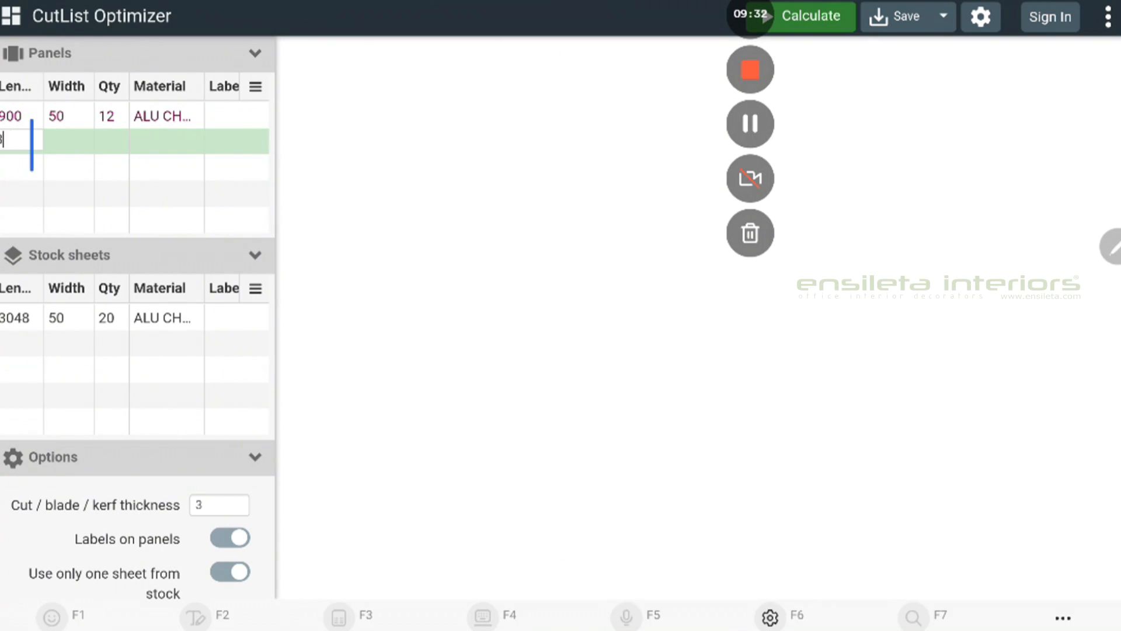
text(00)
click(76, 146)
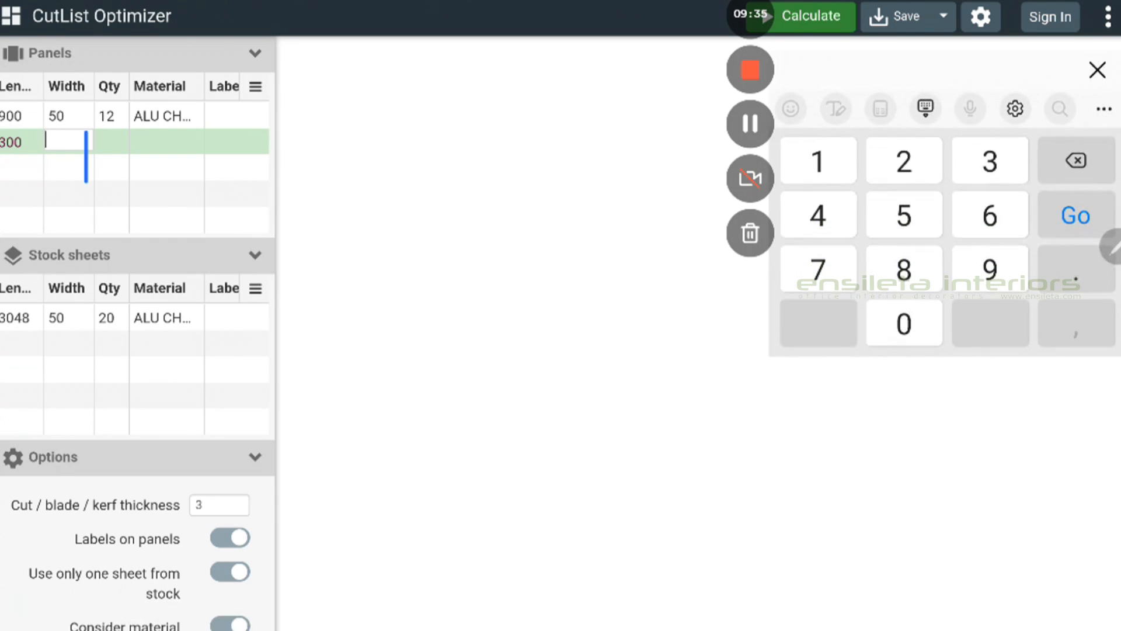
text(50)
click(123, 142)
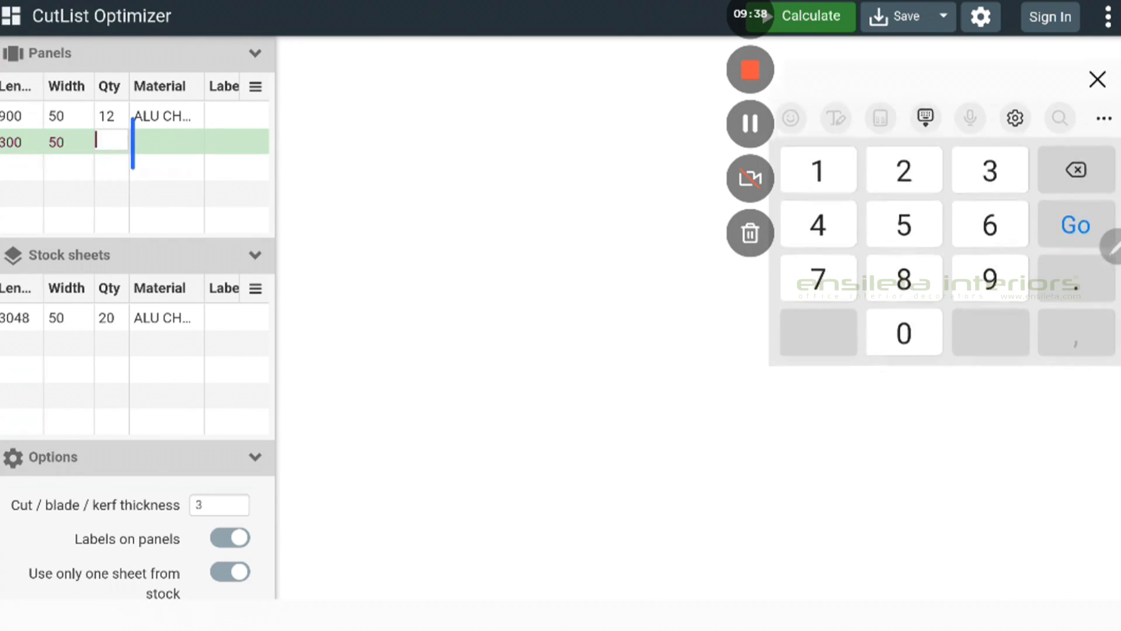
text(20)
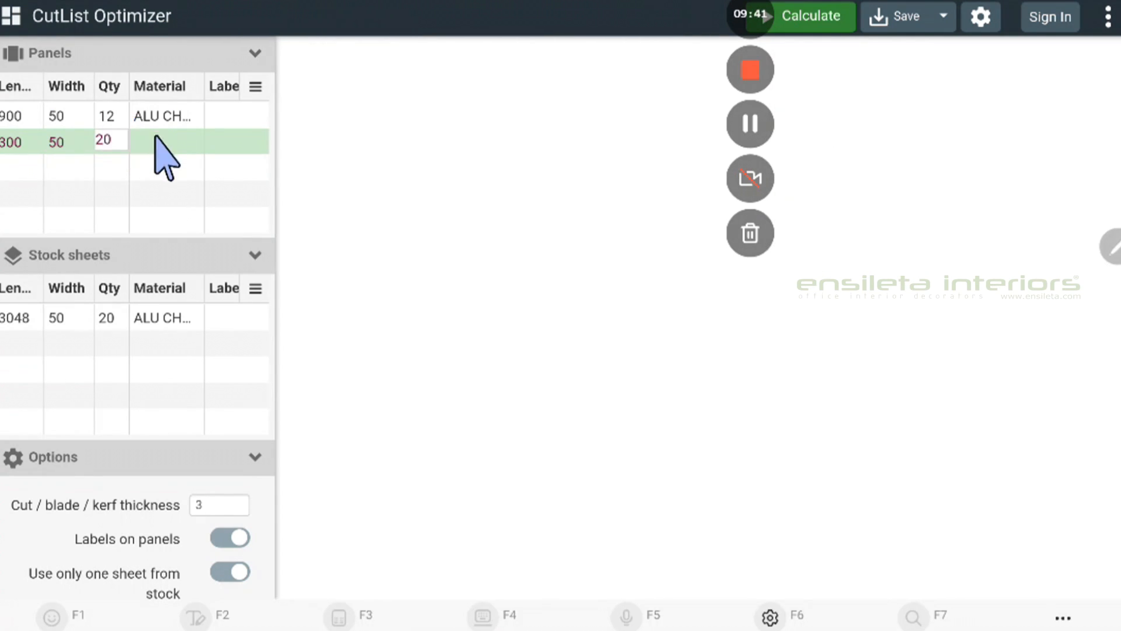
click(192, 143)
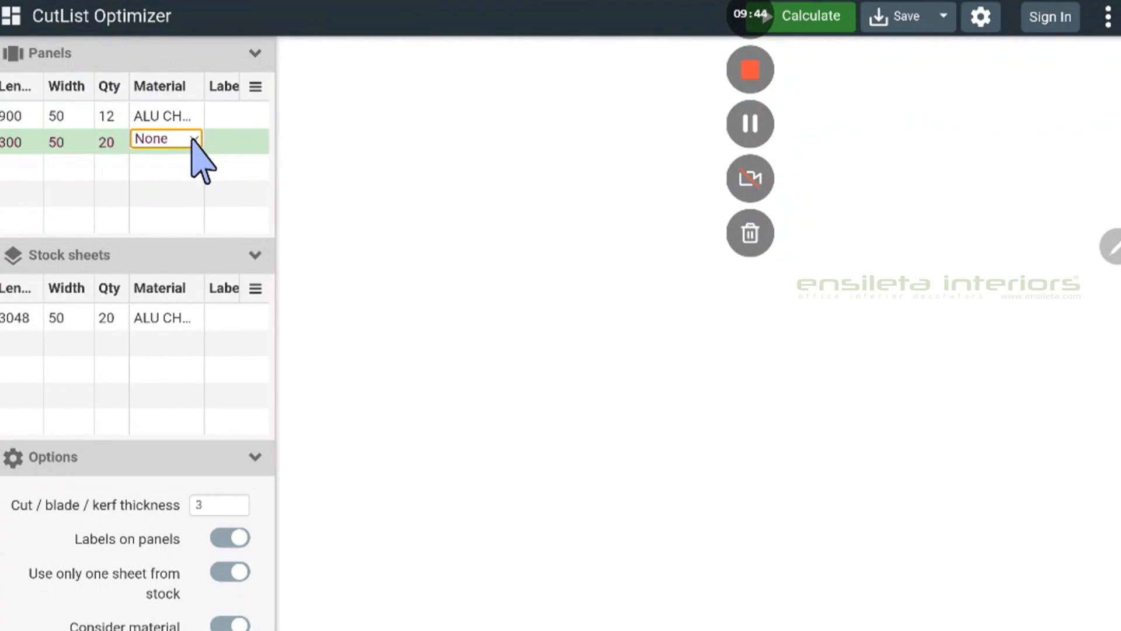
click(193, 141)
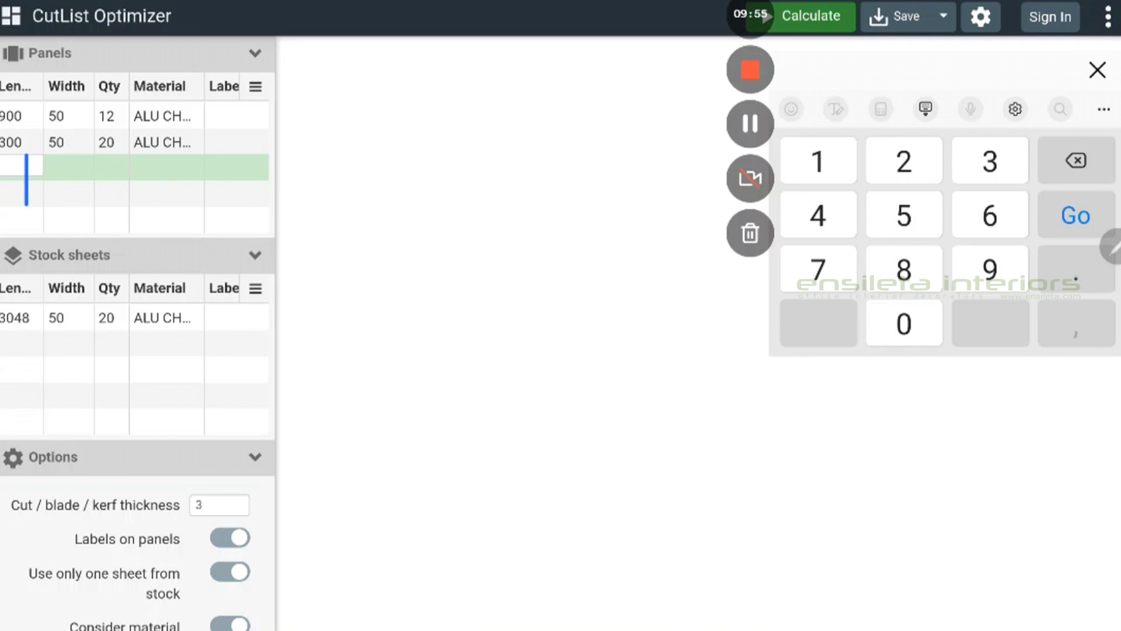
click(182, 140)
click(167, 318)
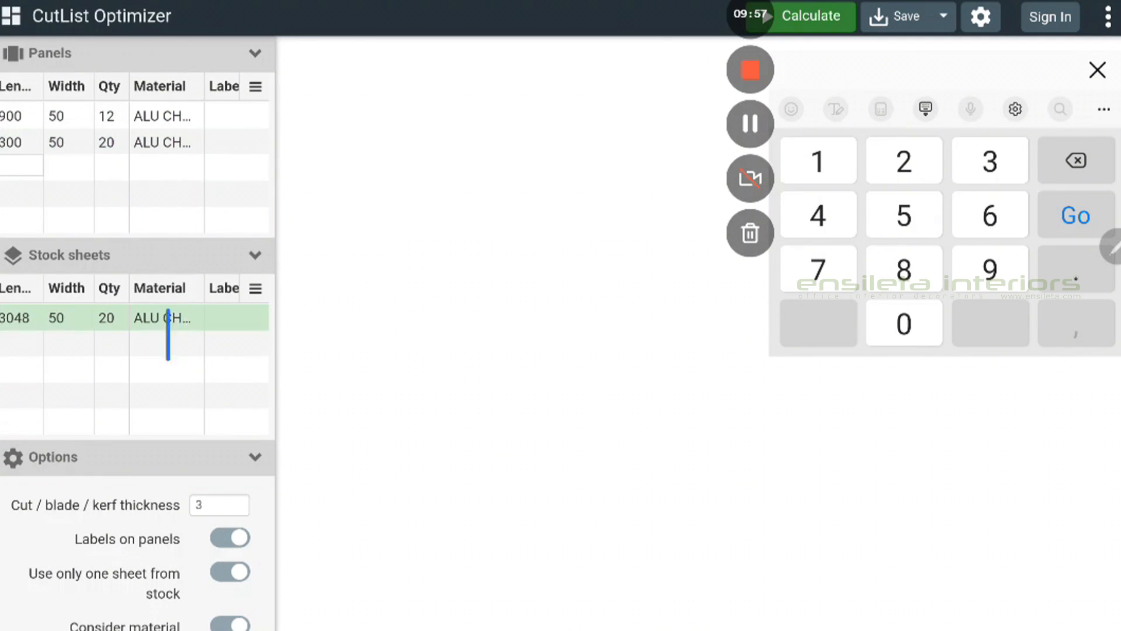
click(176, 320)
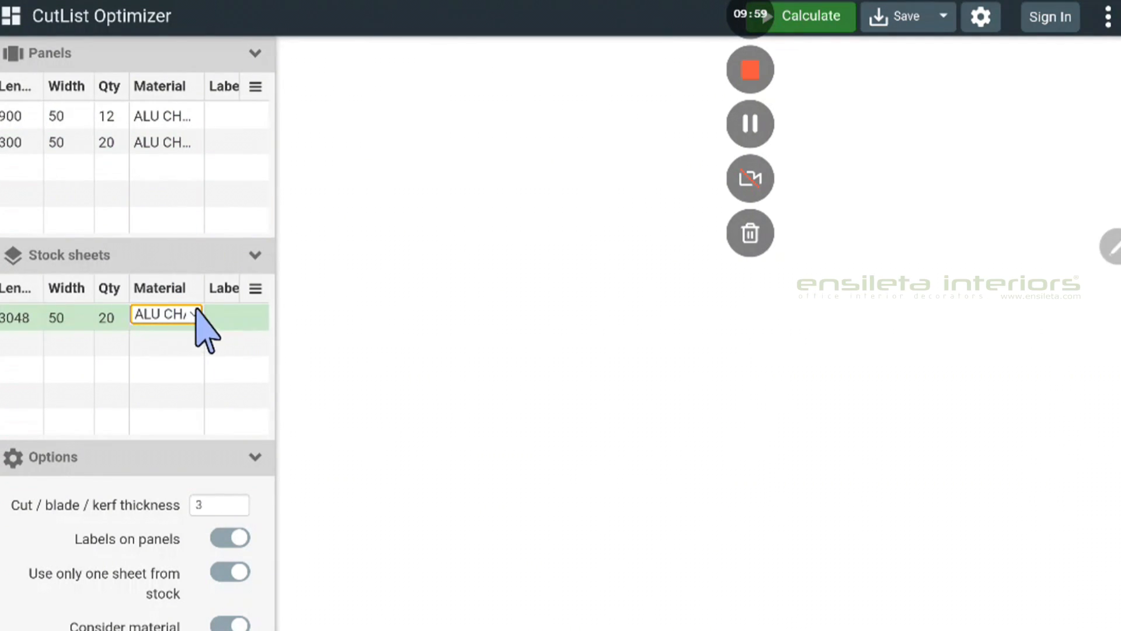
click(195, 313)
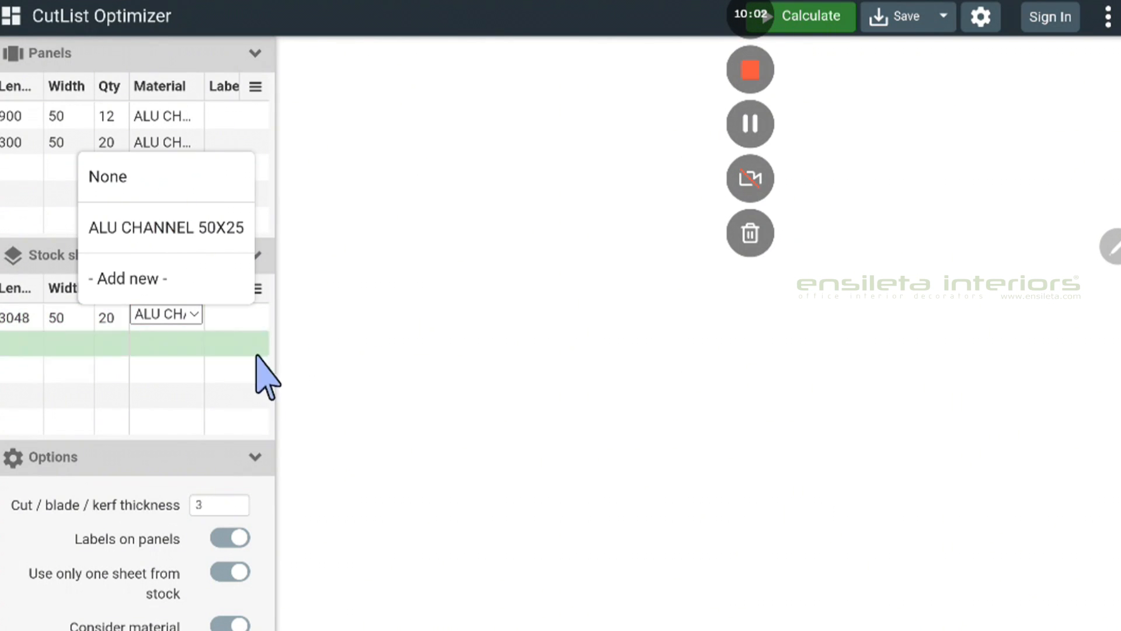
click(416, 298)
Add a third panel with length 450, width 50, quantity 18 and material ALU CHANNEL 50X25.
click(19, 168)
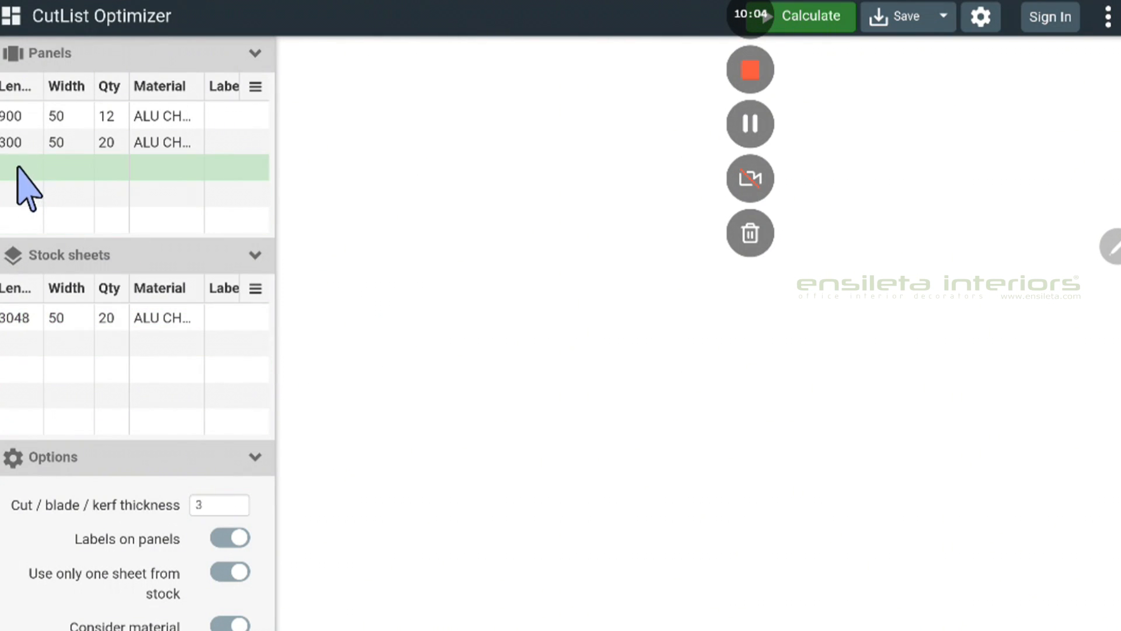
click(19, 167)
text(450)
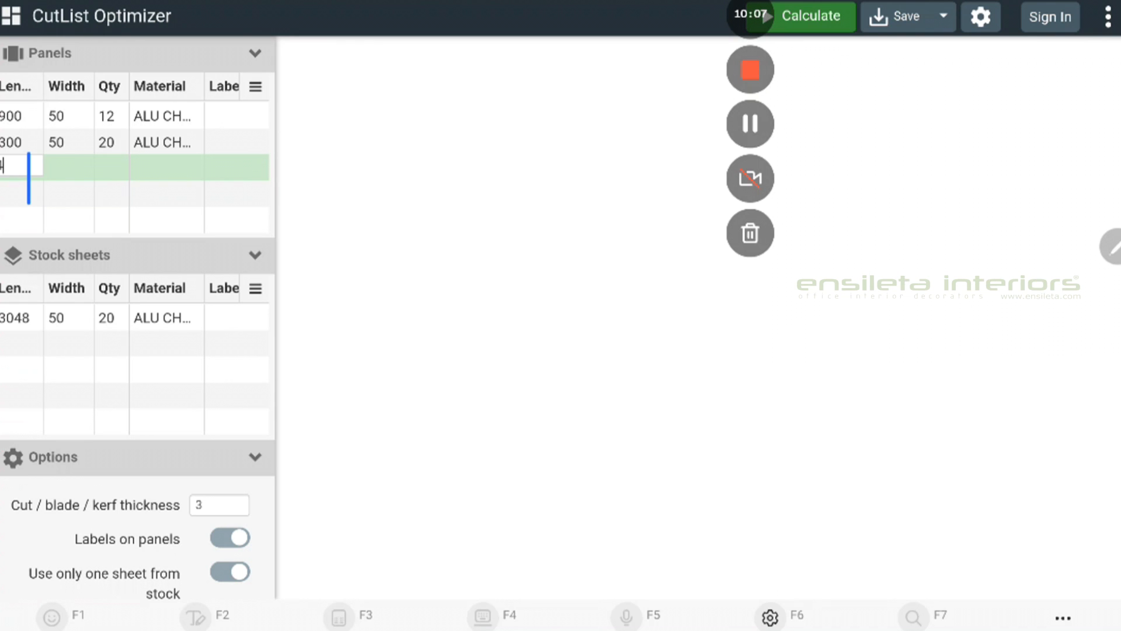
click(66, 171)
text(50)
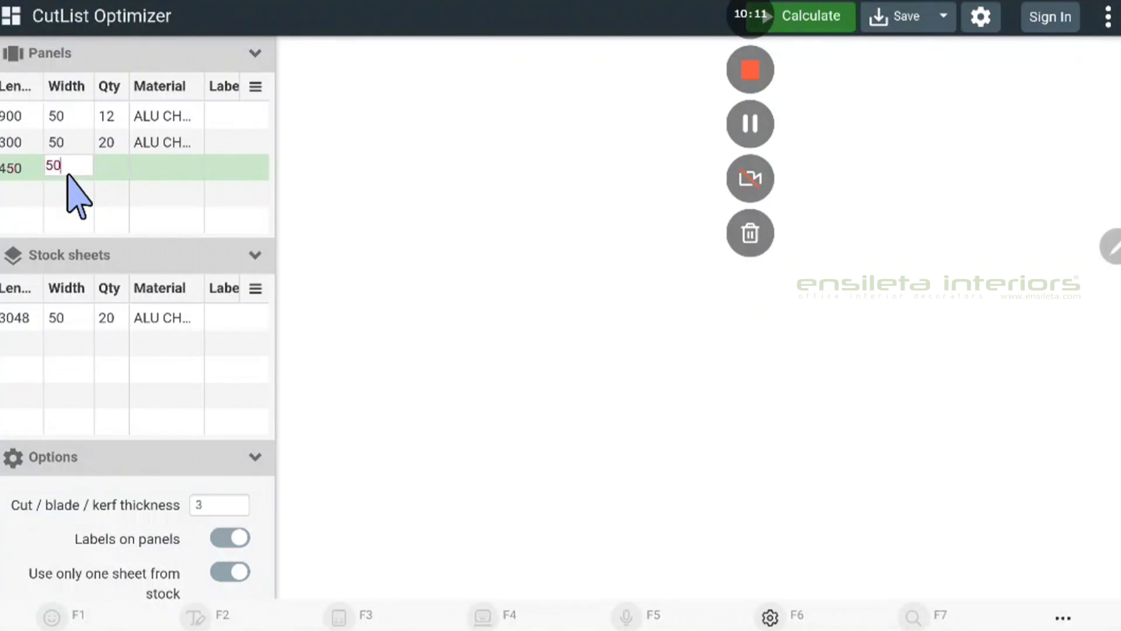
click(114, 172)
text(18)
click(188, 164)
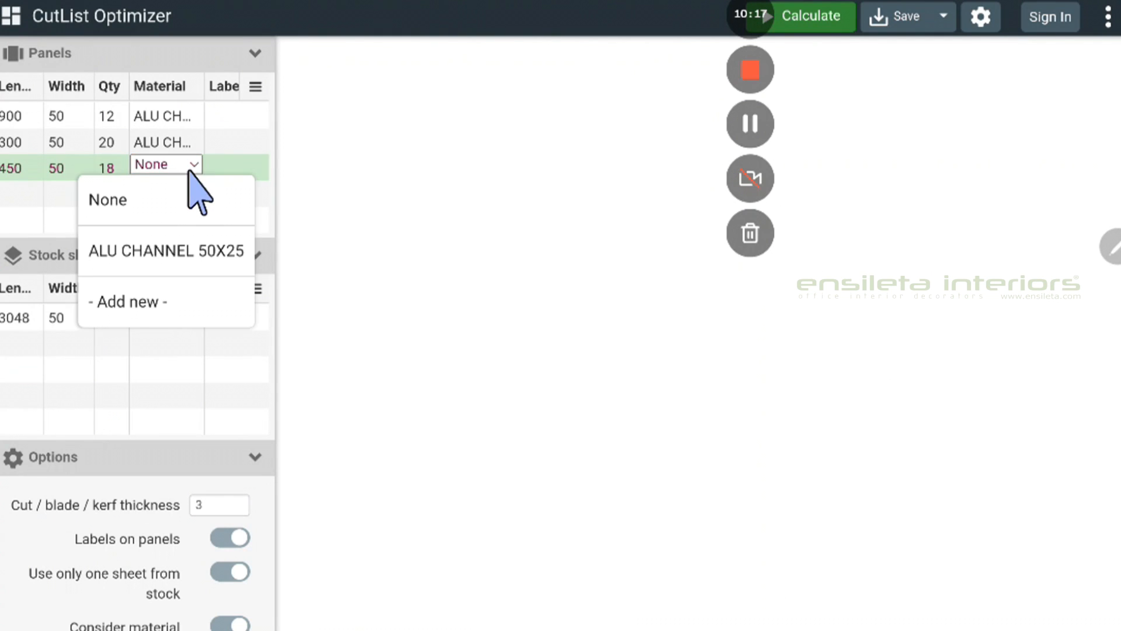
click(167, 252)
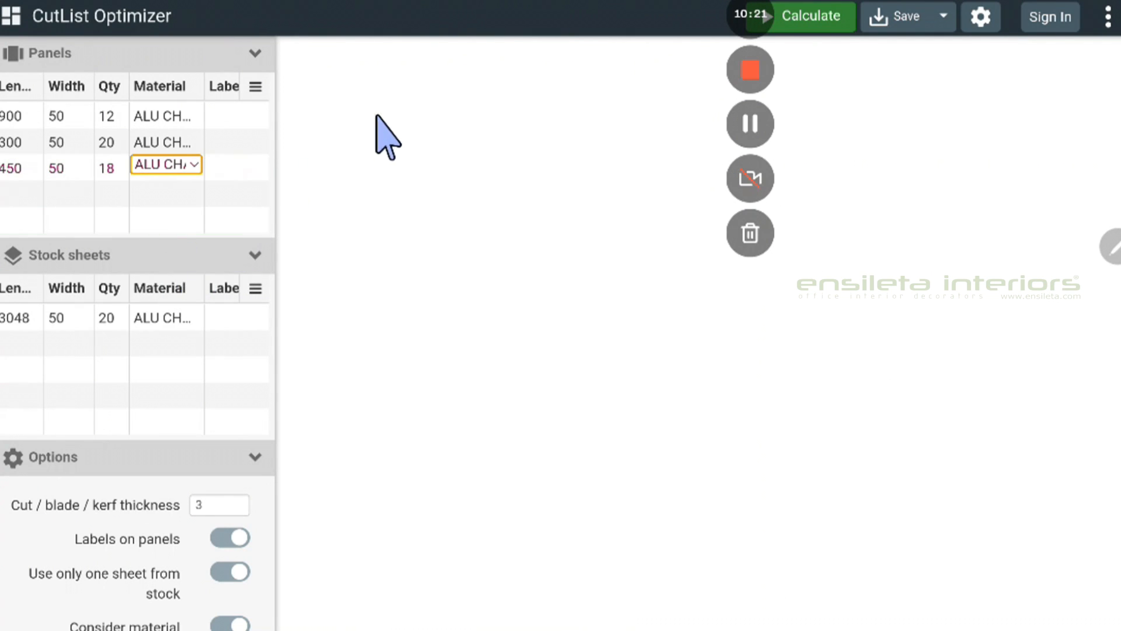
Label the 900 panel VERT, the 300 panel HOR and the 450 panel VERT.
click(216, 115)
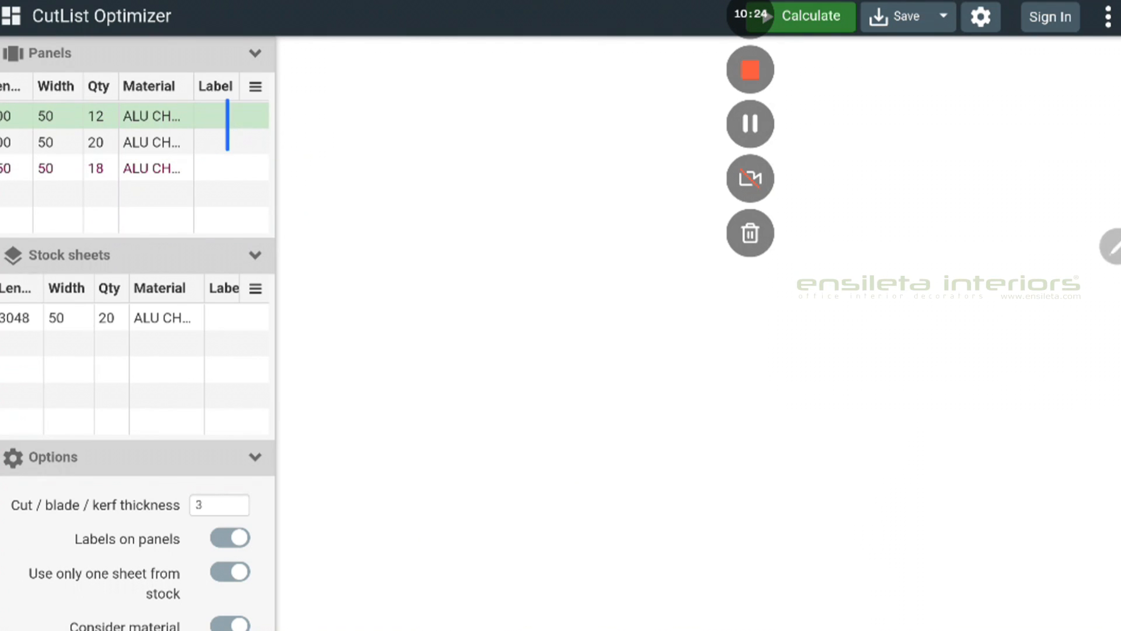
click(216, 115)
text(VERT)
key(Return)
text(HOR)
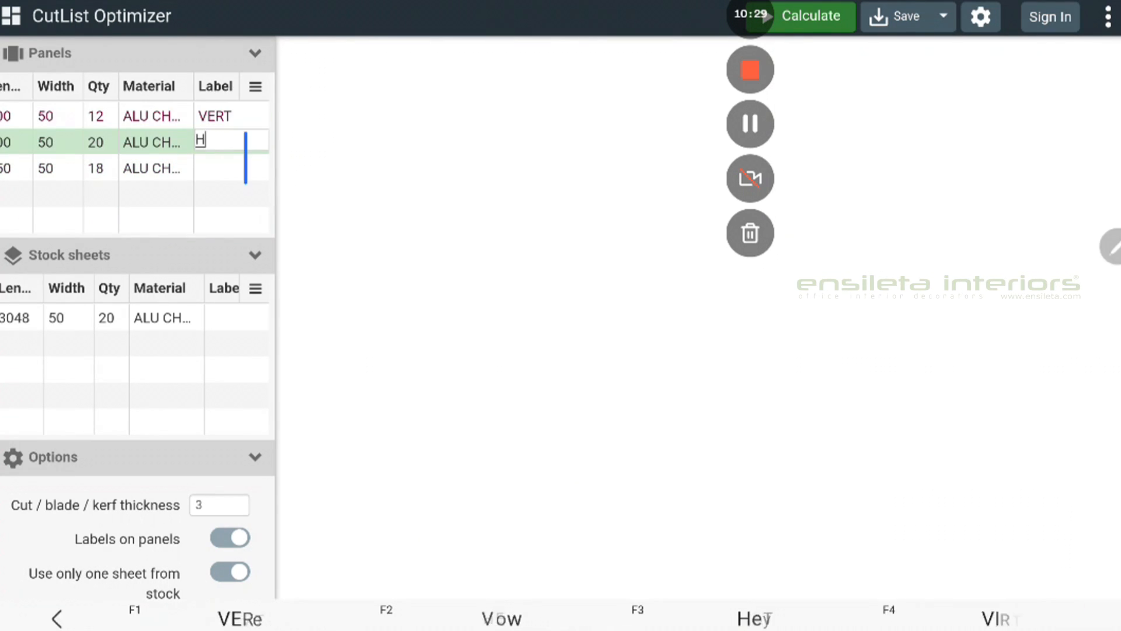
key(Return)
click(233, 169)
text(VERT)
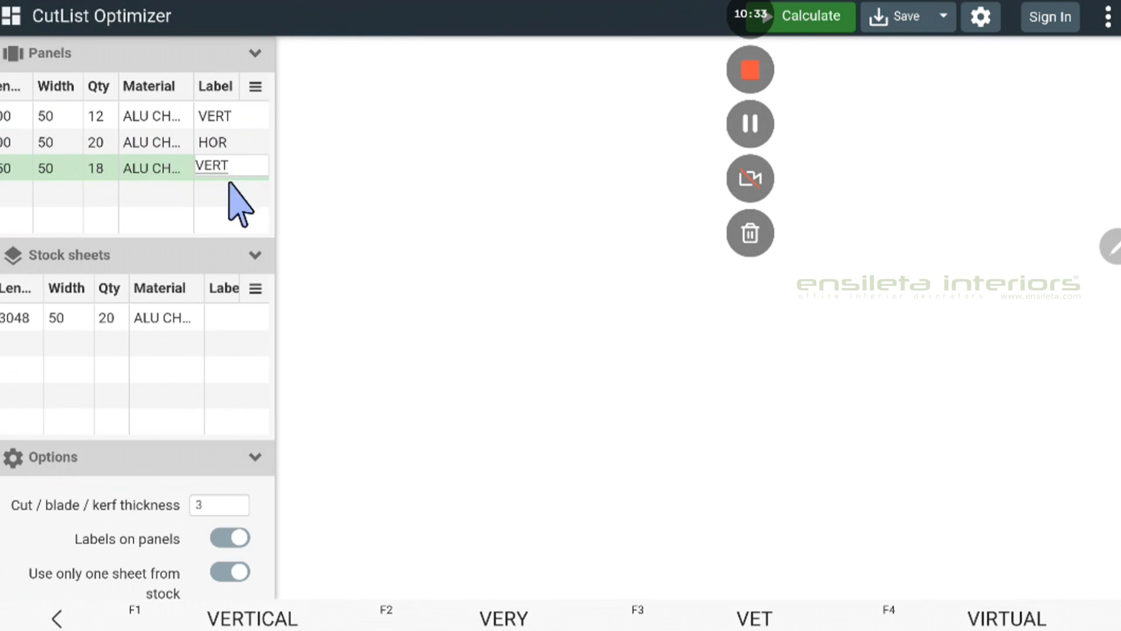
Confirm the last panel label and calculate the cutting layout for the ALU CHANNEL 50X25 pieces.
key(Return)
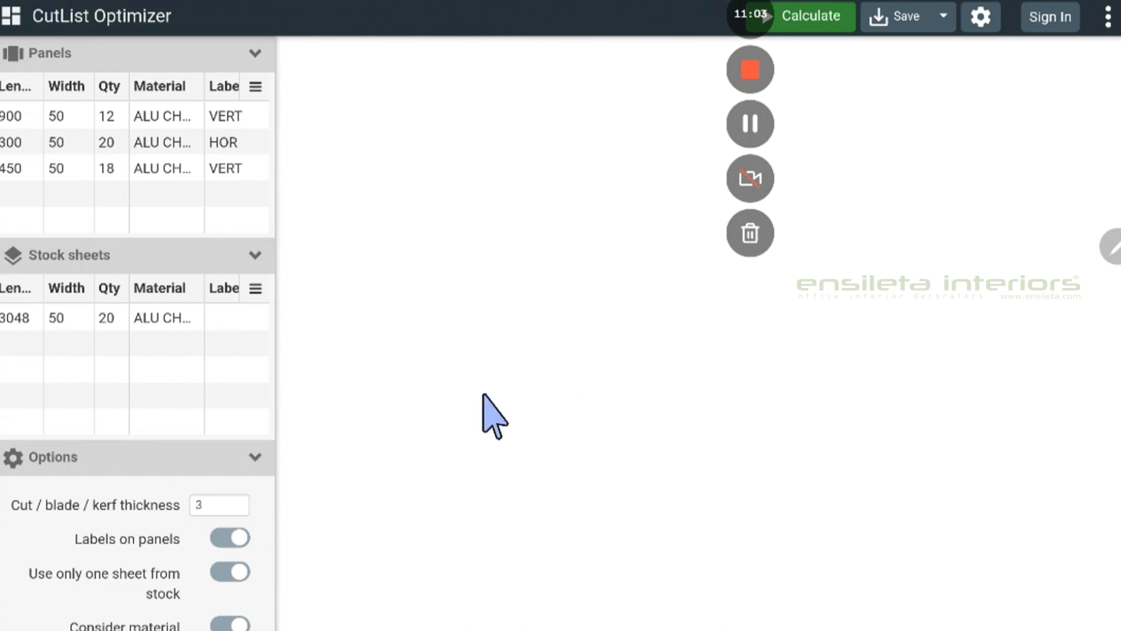
drag(751, 26, 1113, 117)
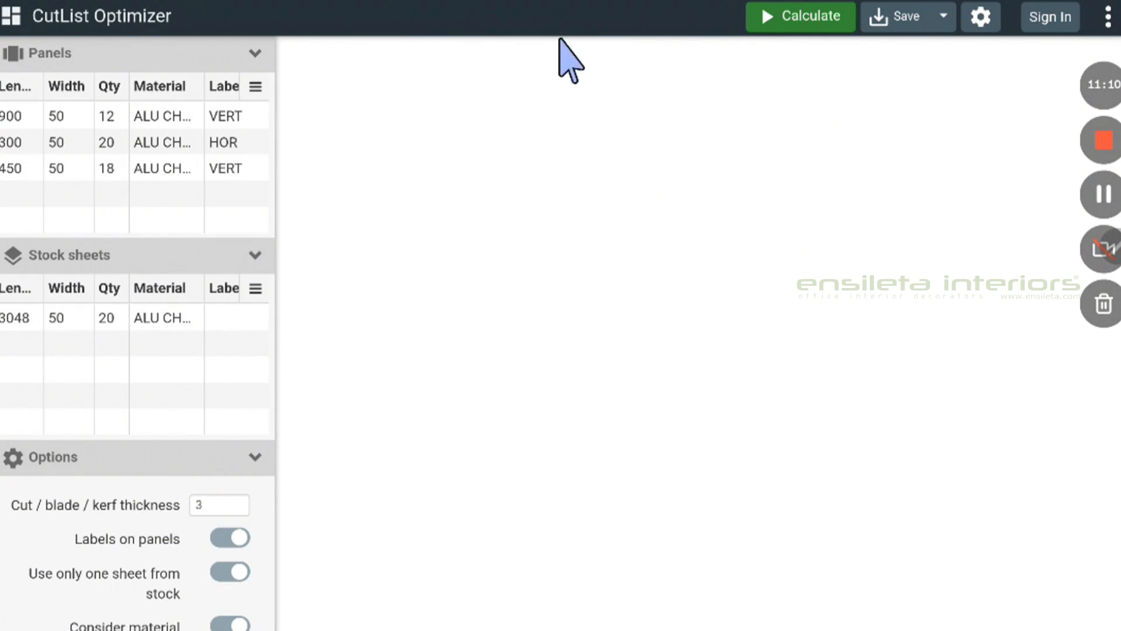
click(820, 17)
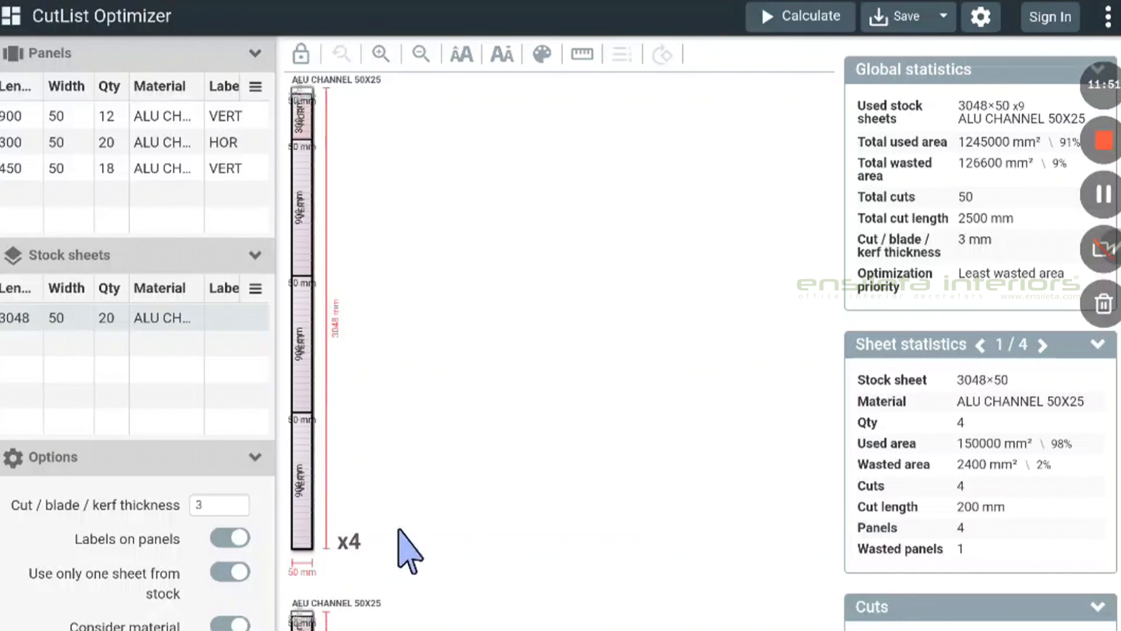
Examine the cutting layouts of the aluminium channel stock lengths, including how the pieces are arranged and how often each layout repeats.
scroll(399, 530, down, 6)
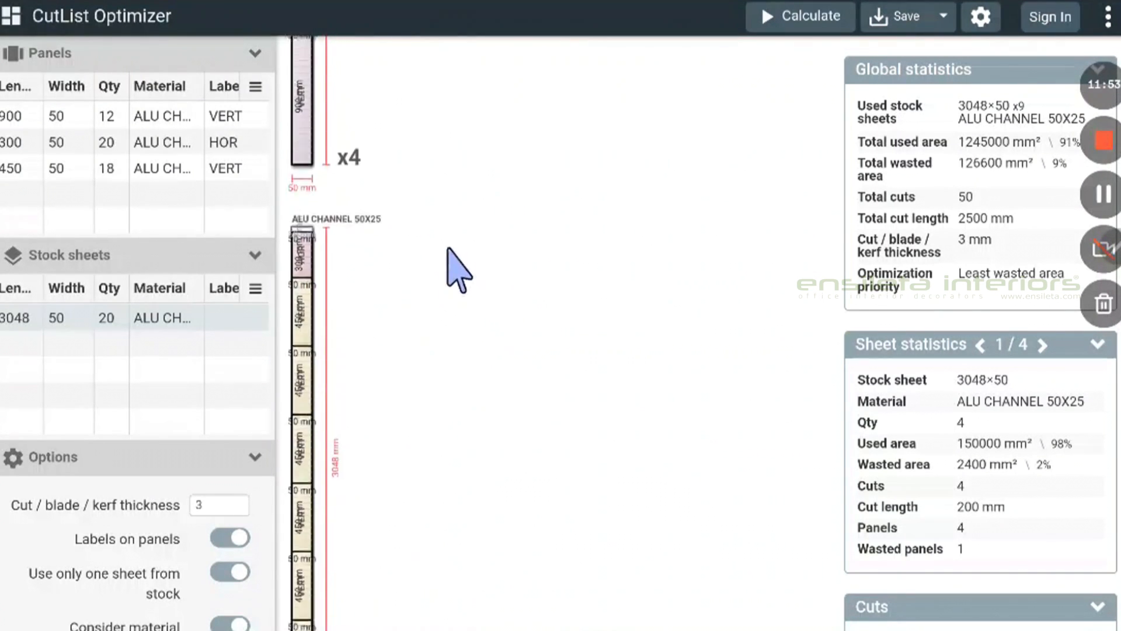
scroll(432, 362, down, 2)
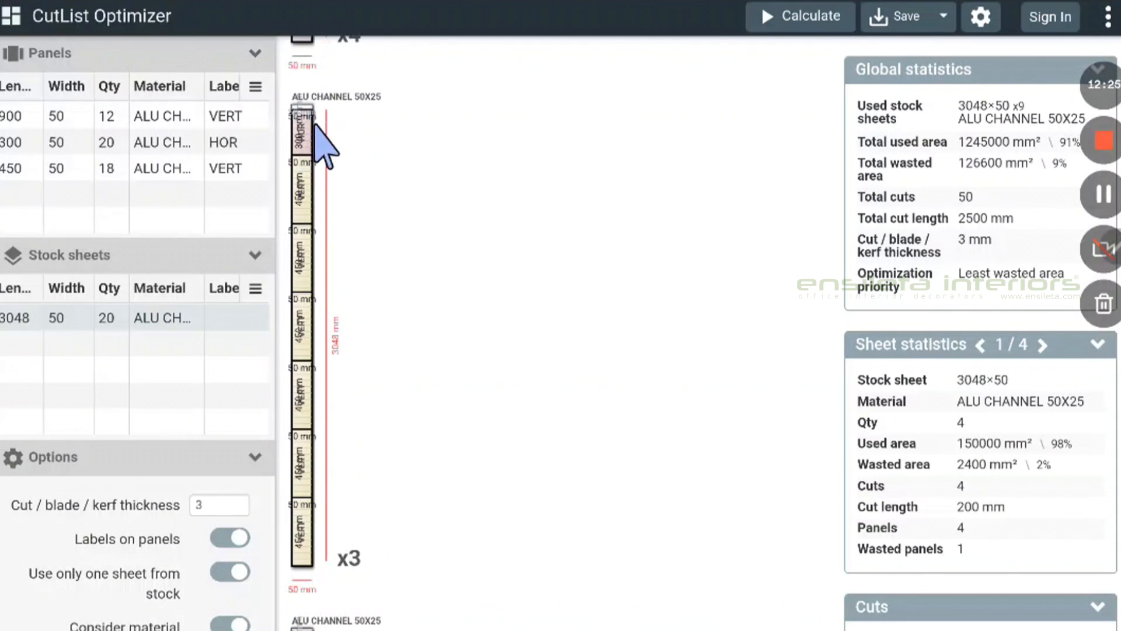
scroll(373, 339, down, 2)
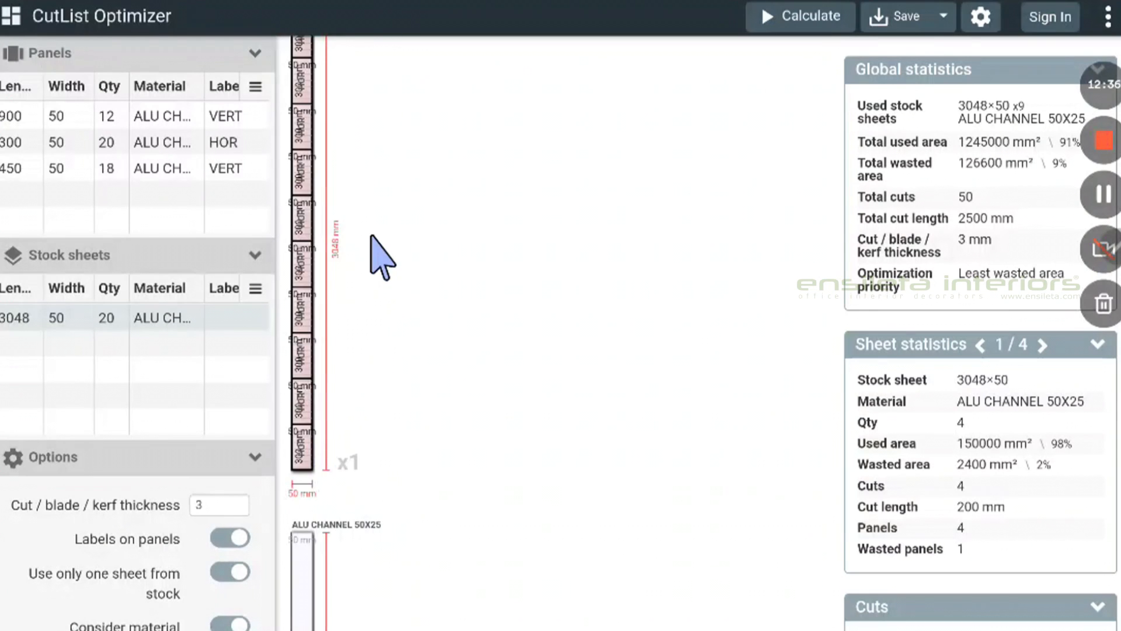
scroll(483, 350, up, 1)
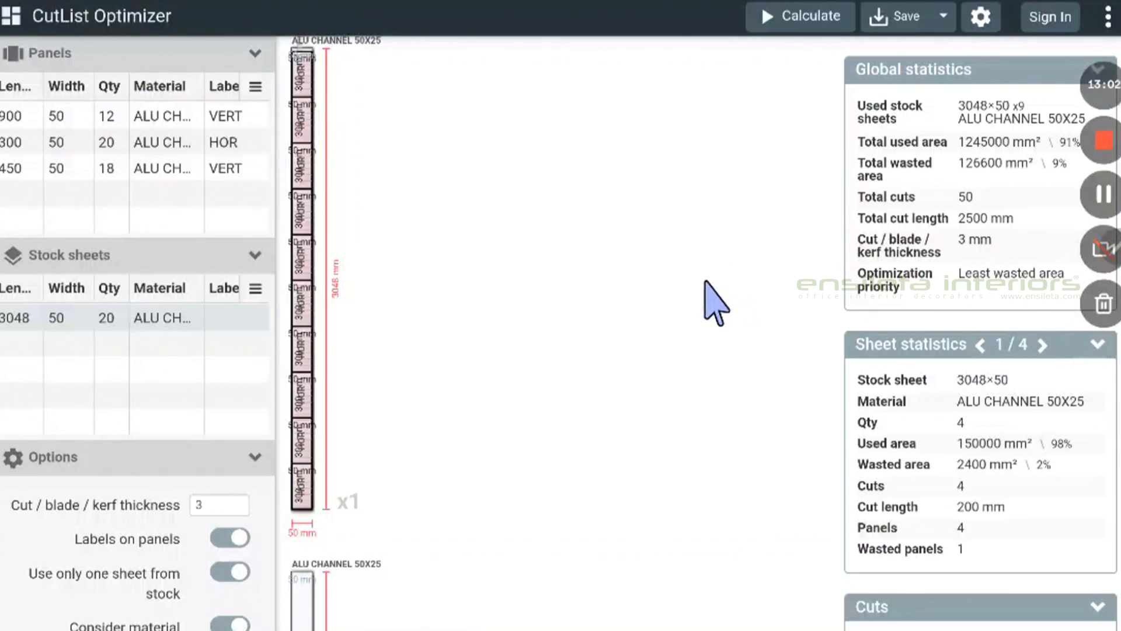
scroll(672, 234, down, 2)
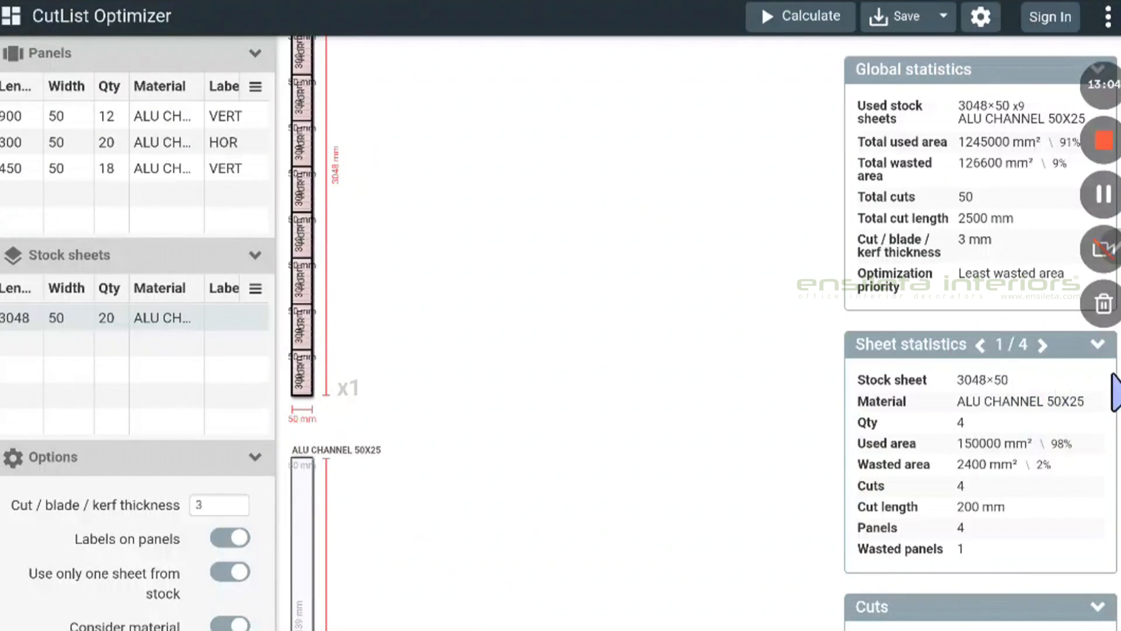
Review the list of cuts, leaving it collapsed with the sheet statistics expanded.
click(1100, 346)
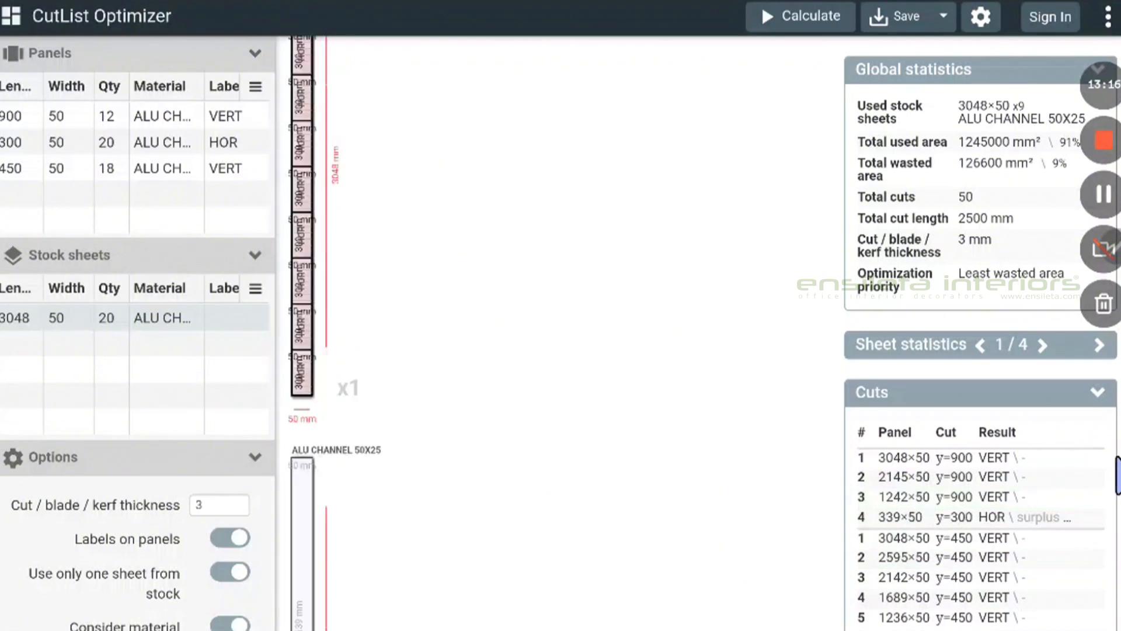
click(1097, 392)
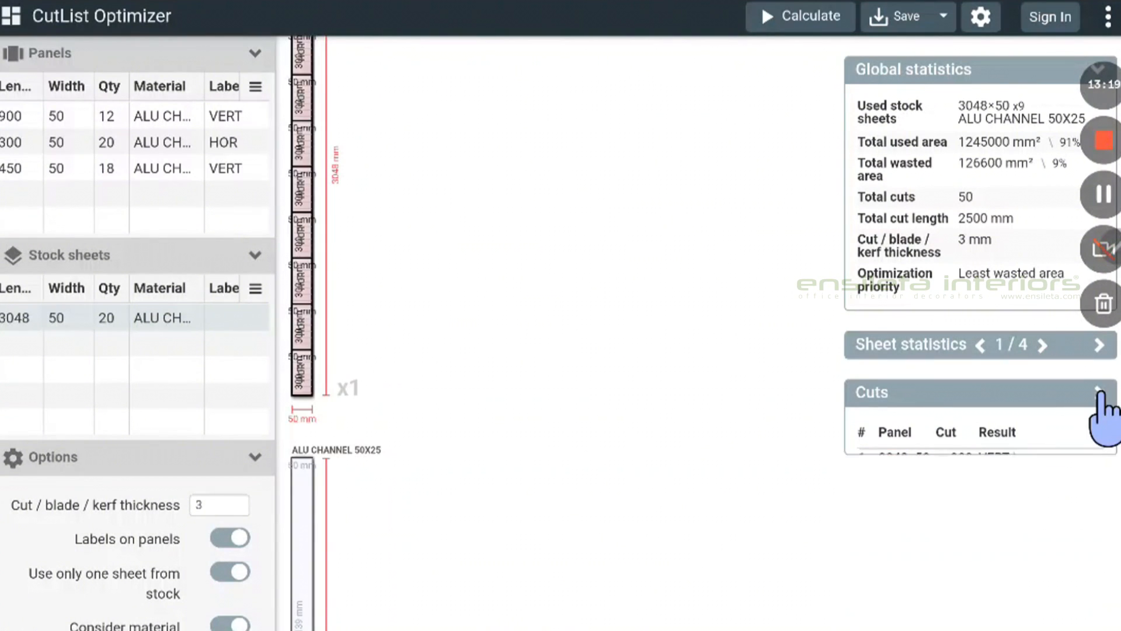
click(1101, 345)
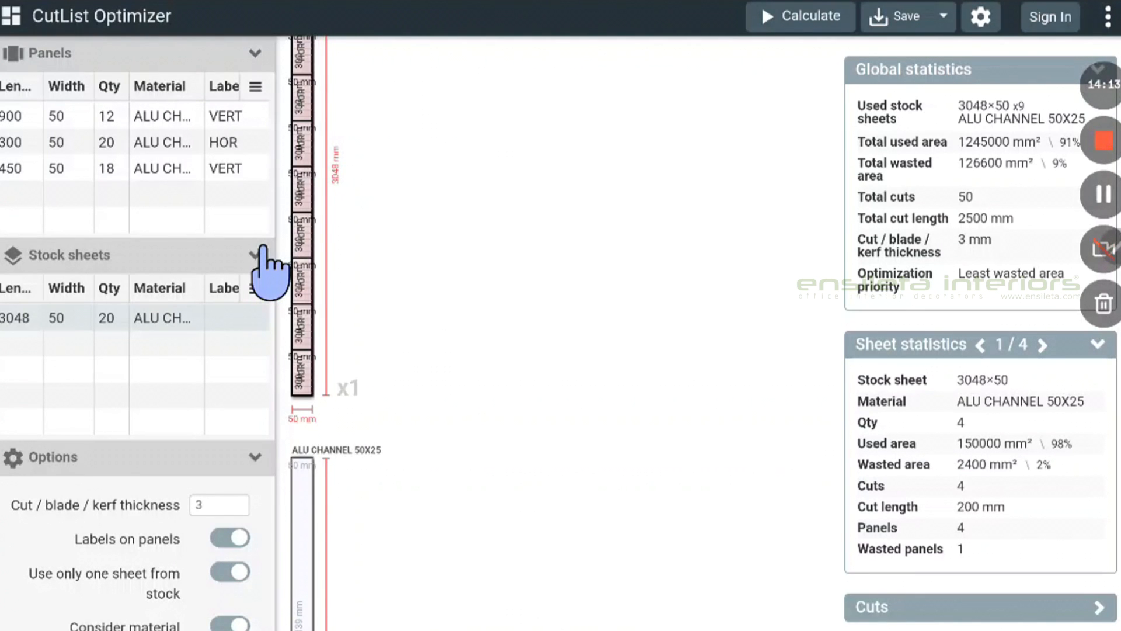
Collapse the stock sheets section, and briefly collapse and re-expand the panels section.
click(255, 256)
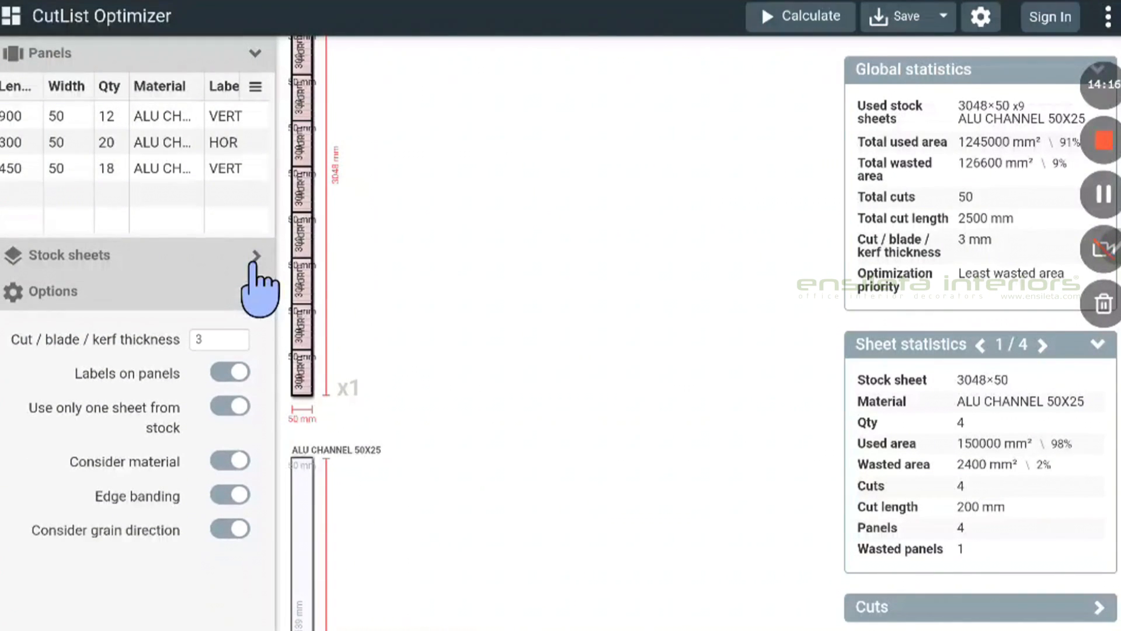
click(251, 59)
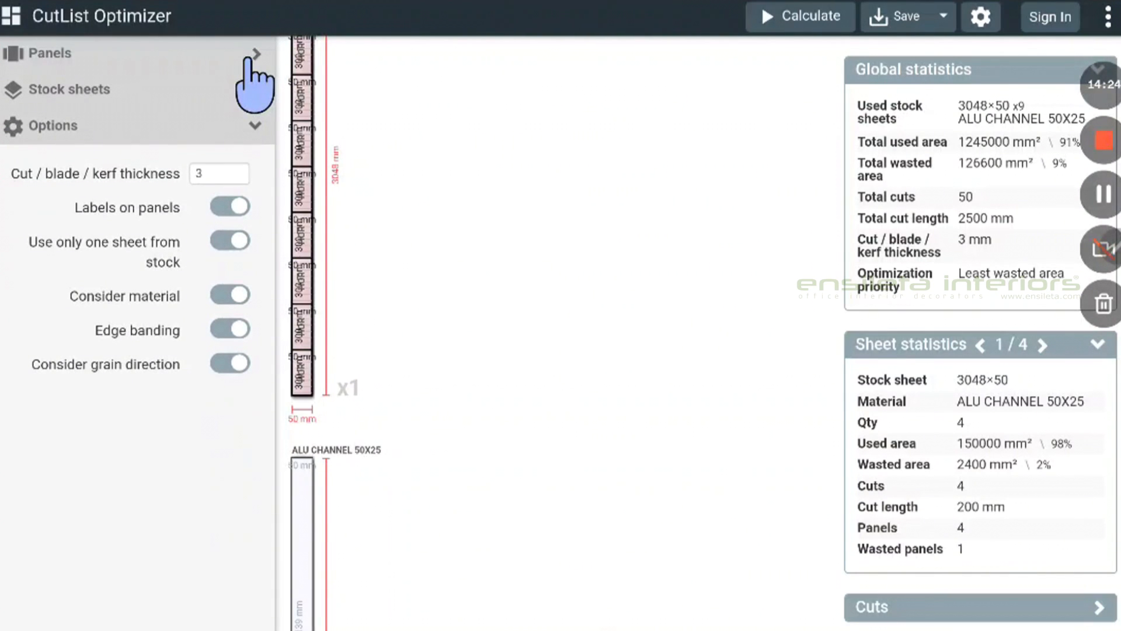
click(251, 59)
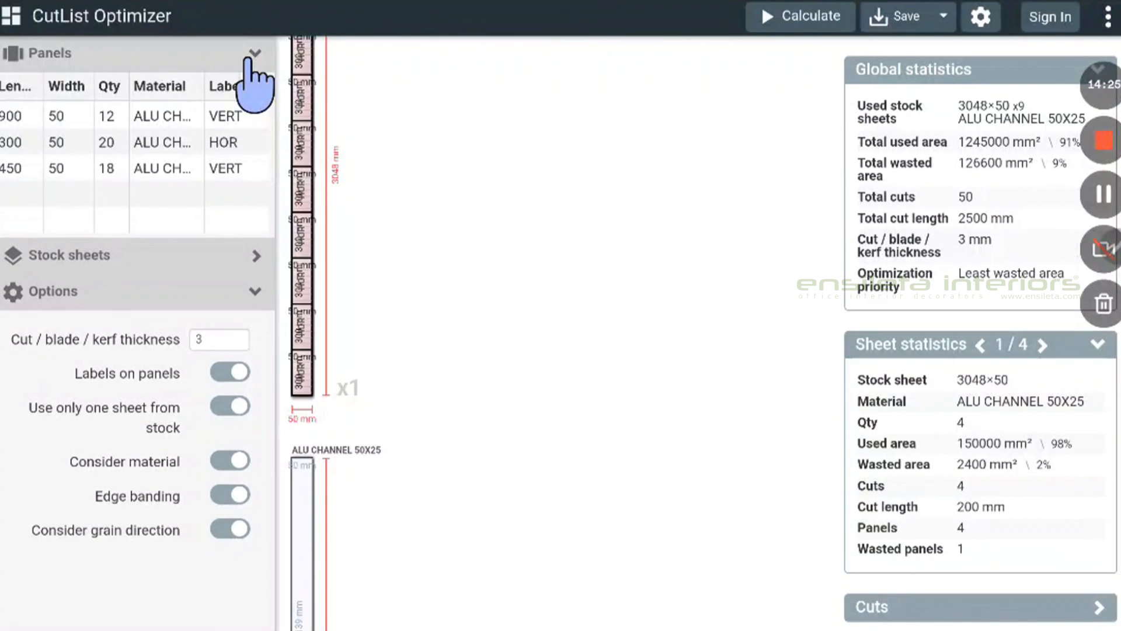